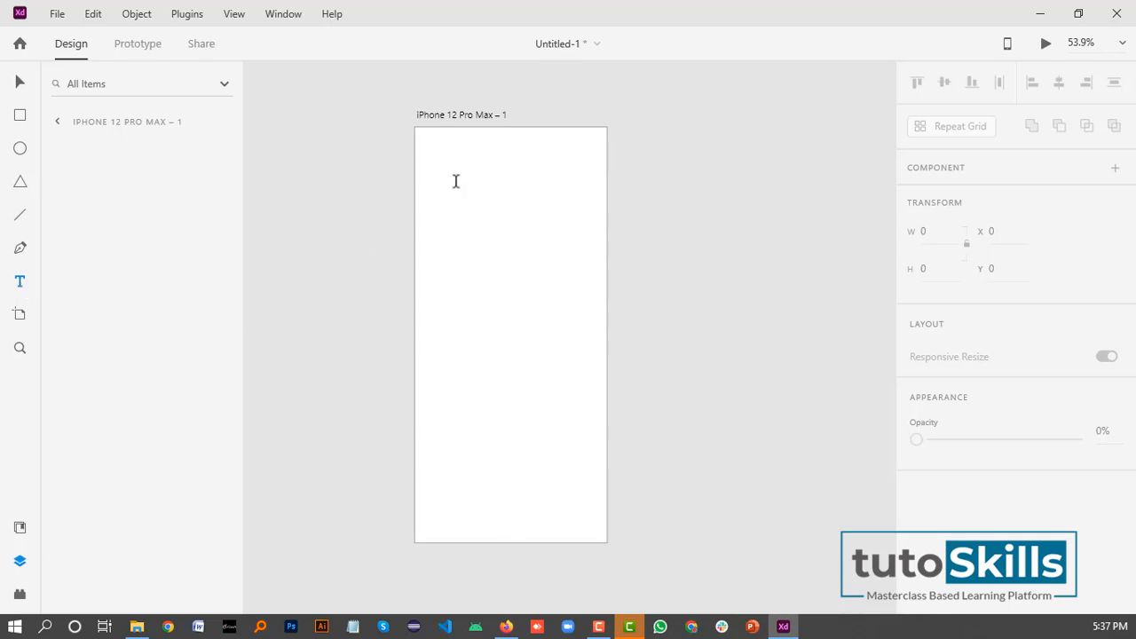
Add the text "This is our text" near the upper left corner of the iPhone 12 Pro Max artboard
scroll(455, 181, "up", 4)
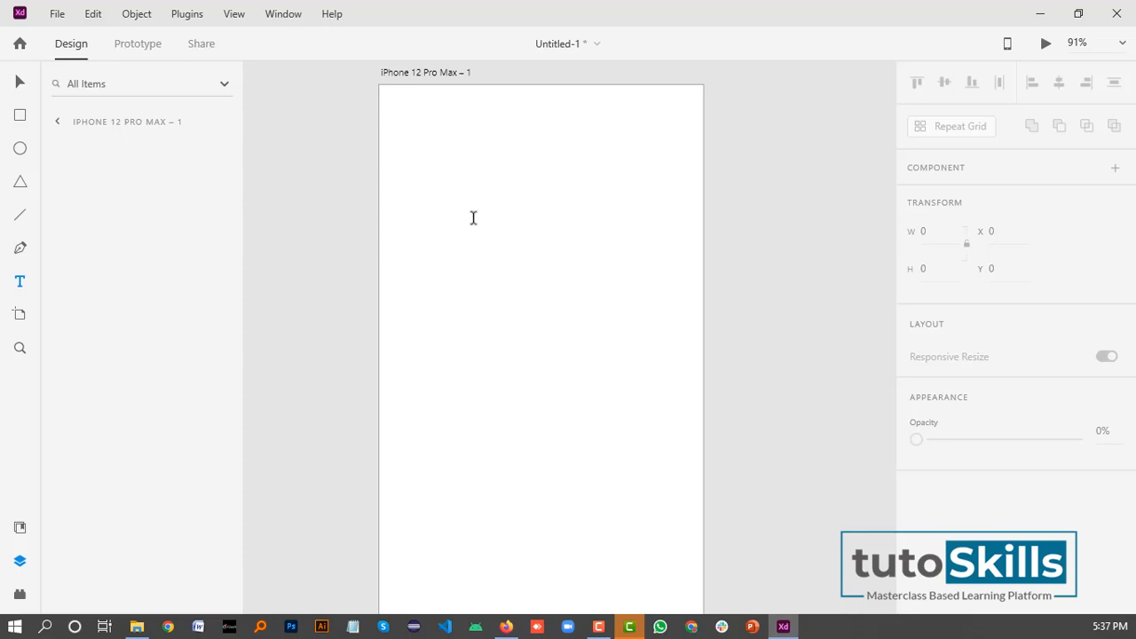
left_click(418, 156)
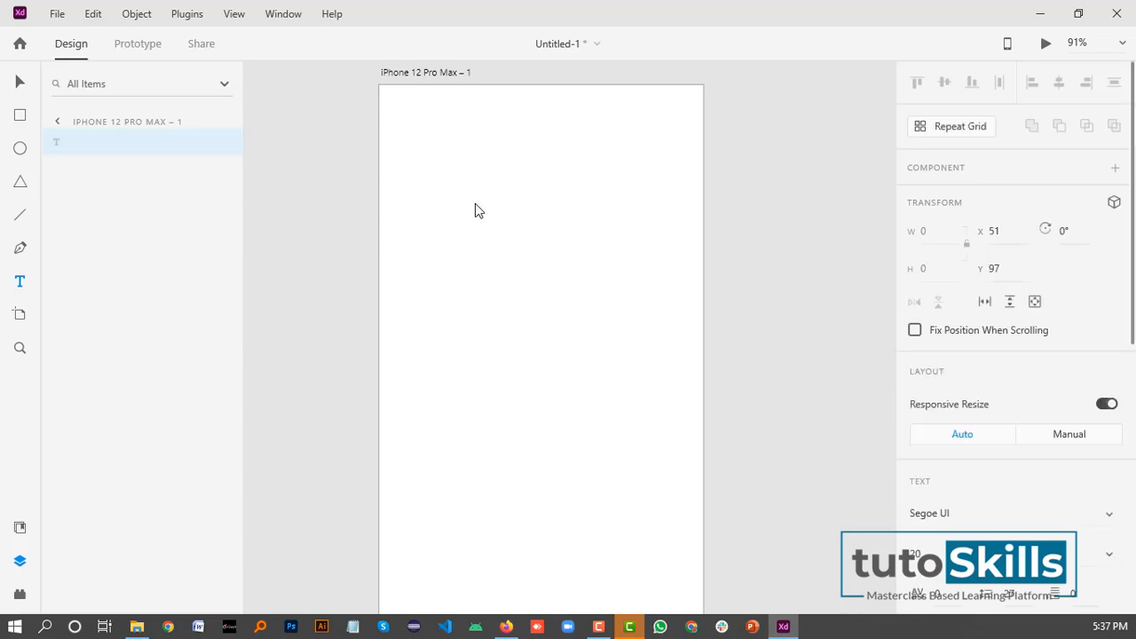
type("This is our text")
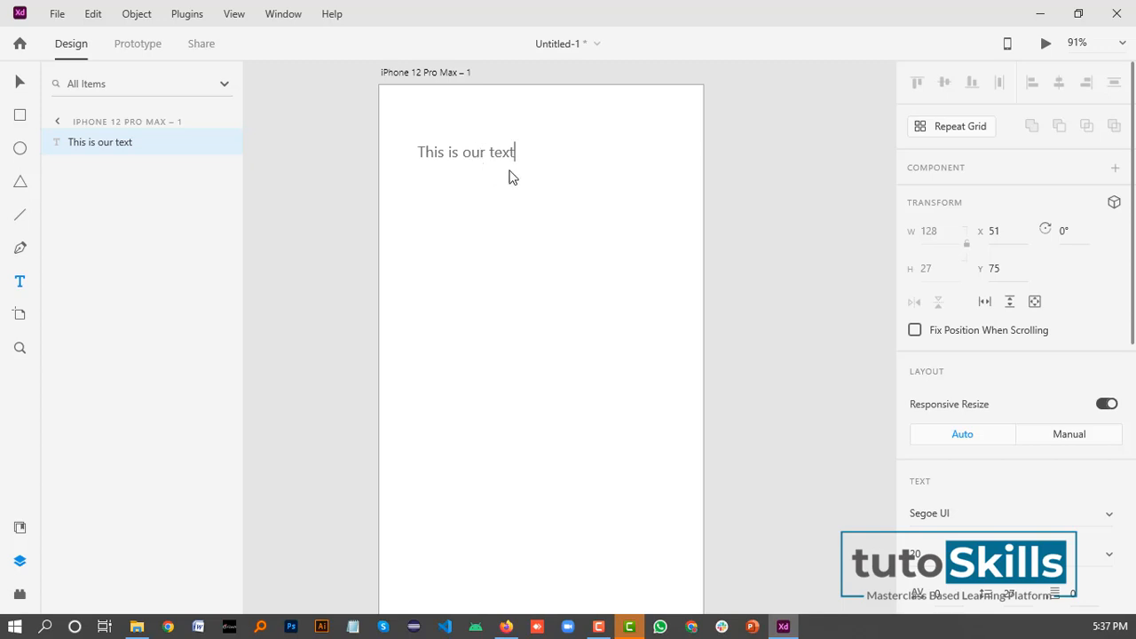
Select the whole line of text, browse the available fonts and try to change its font to Roboto
left_click_drag(520, 154, 416, 151)
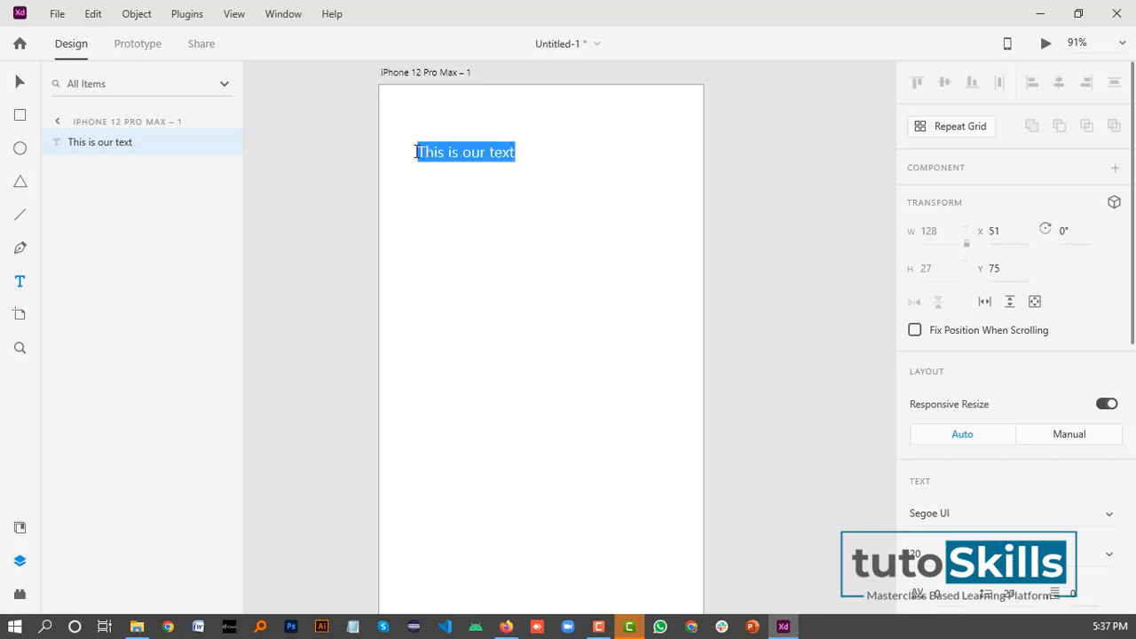
left_click(486, 152)
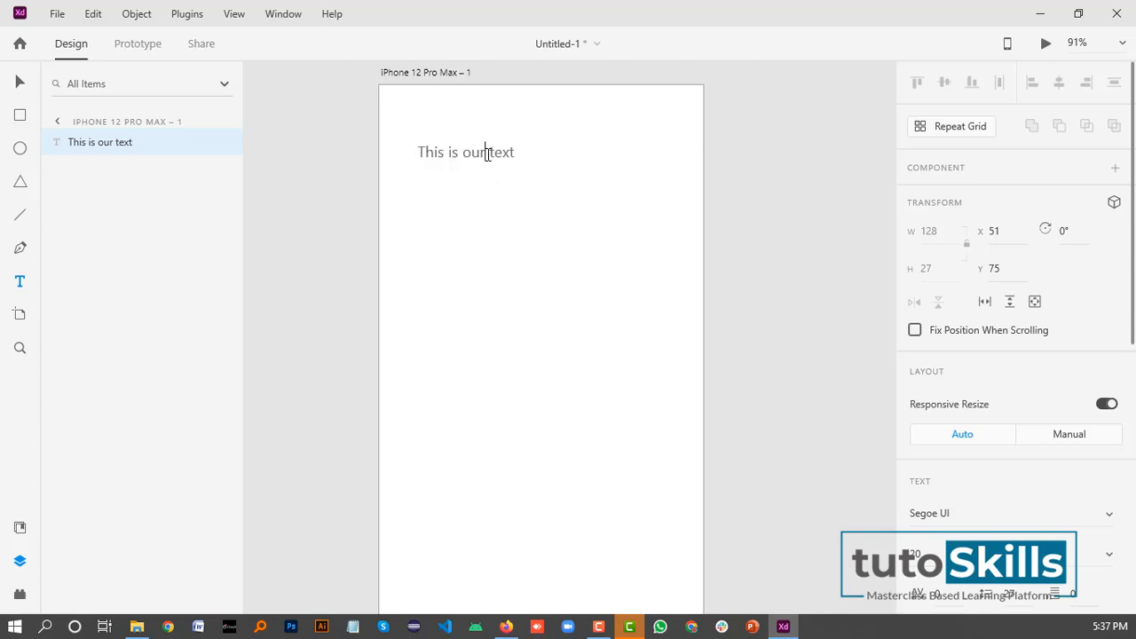
key("ctrl+a")
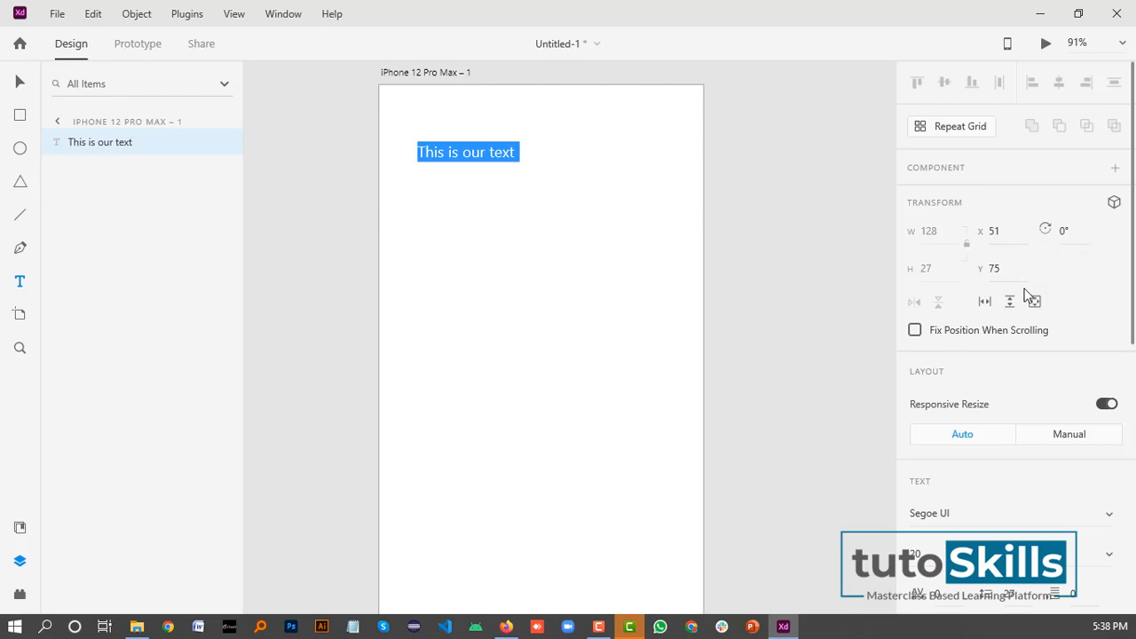
scroll(949, 419, "down", 2)
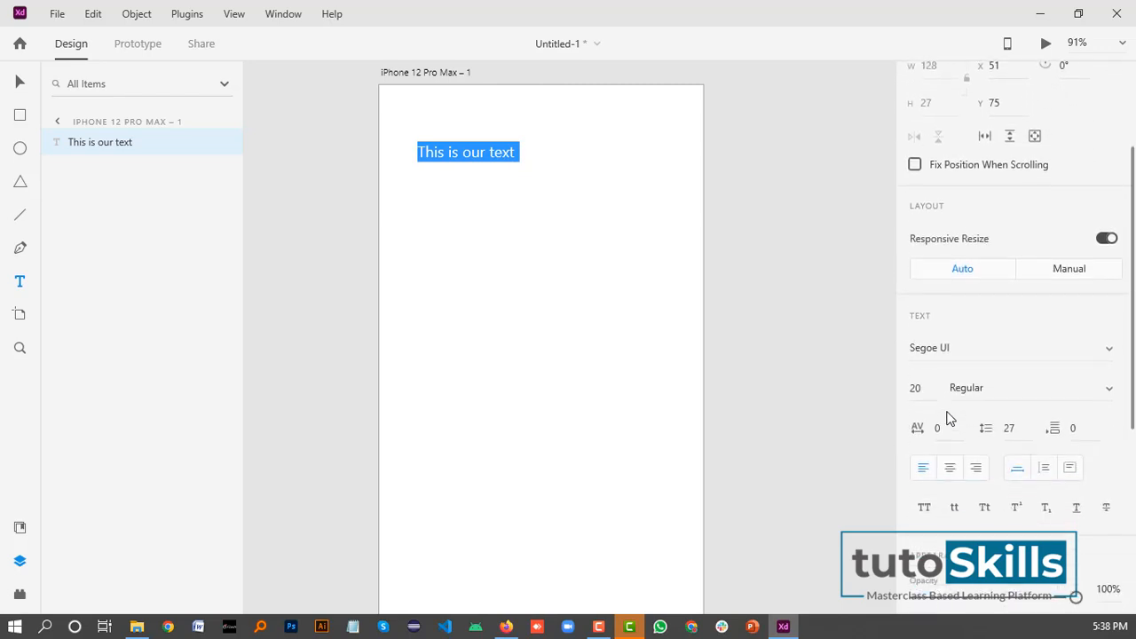
scroll(948, 419, "down", 1)
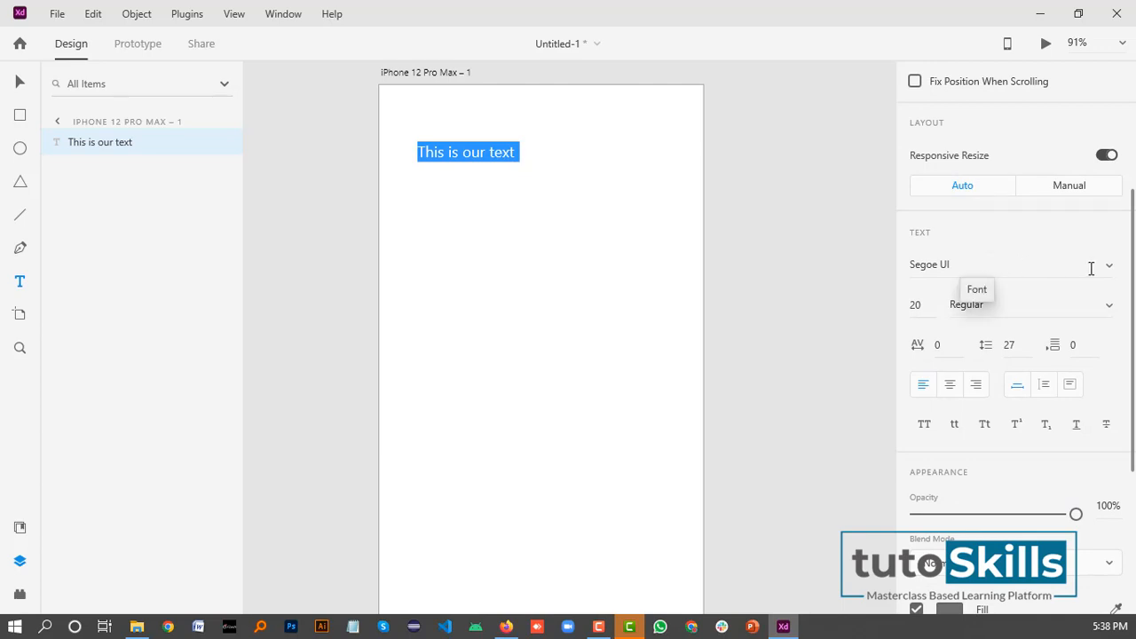
left_click(994, 266)
left_click(1110, 265)
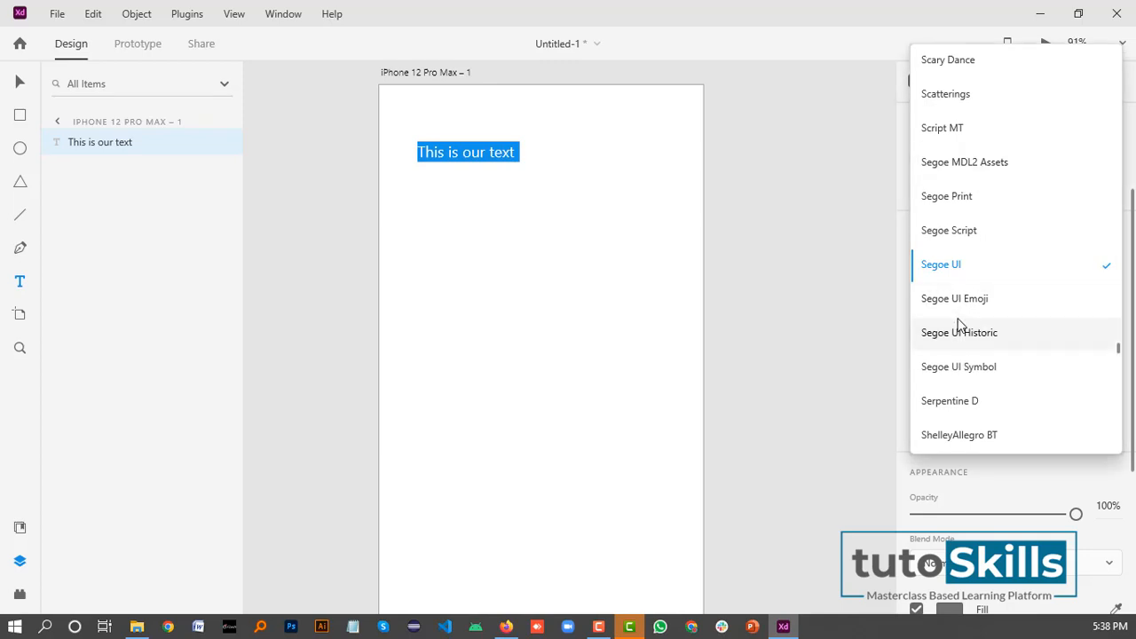
scroll(959, 325, "down", 2)
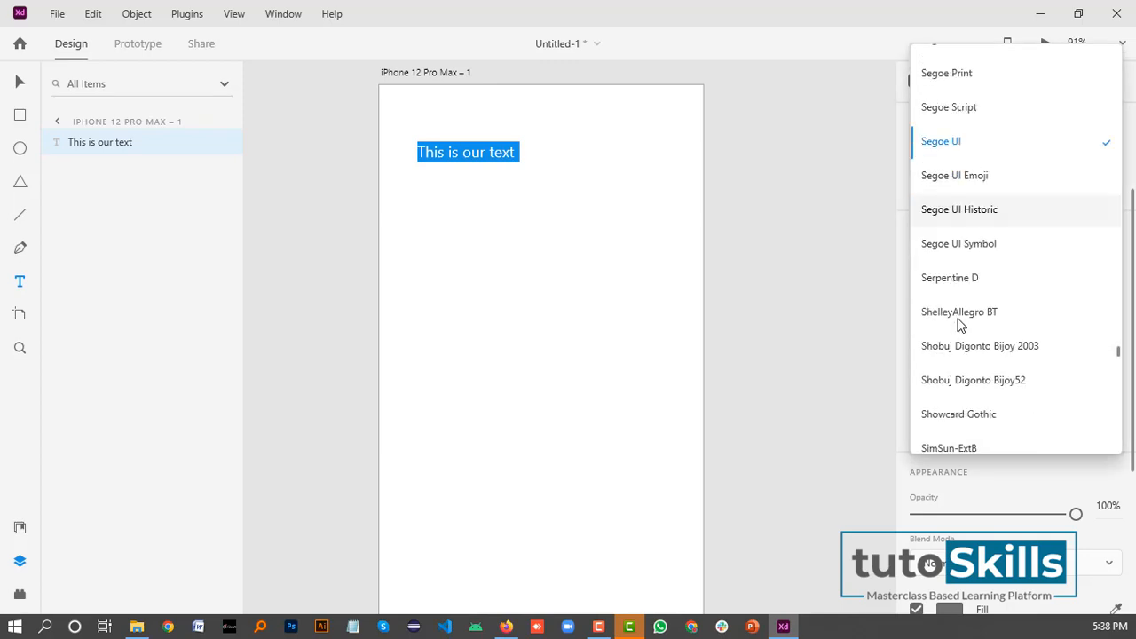
scroll(959, 324, "down", 3)
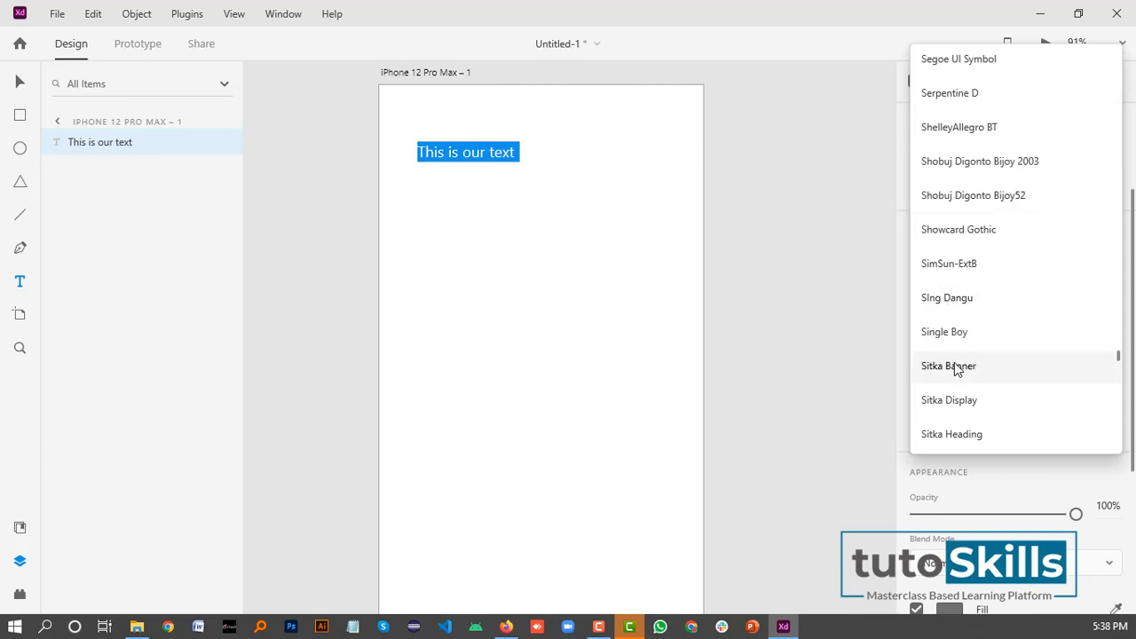
scroll(969, 325, "up", 3)
left_click(862, 310)
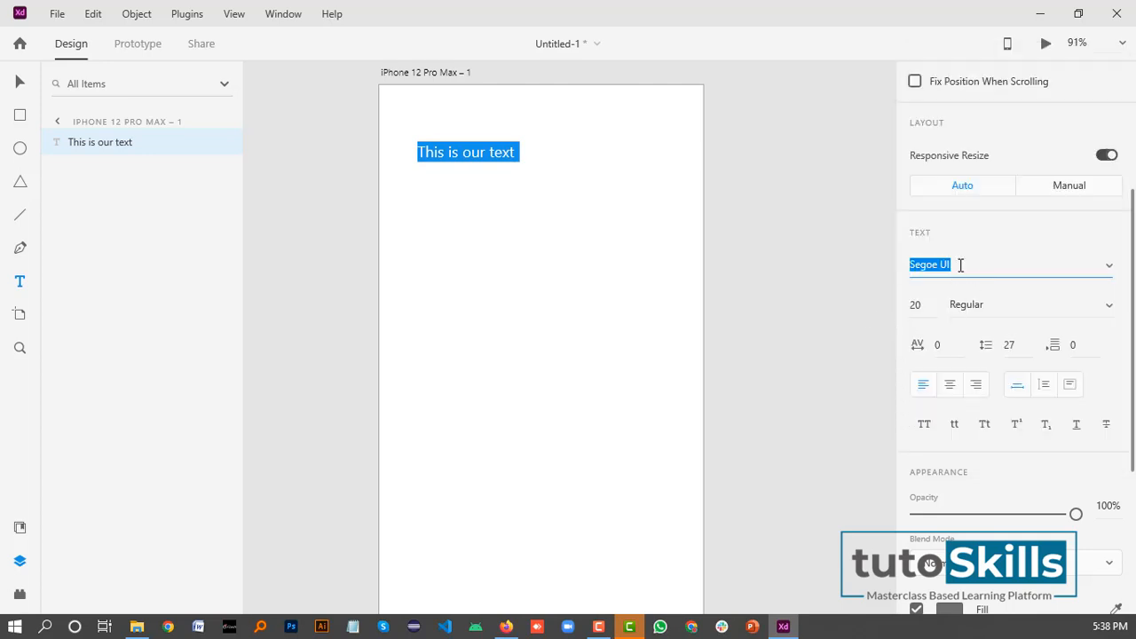
type("Roboto")
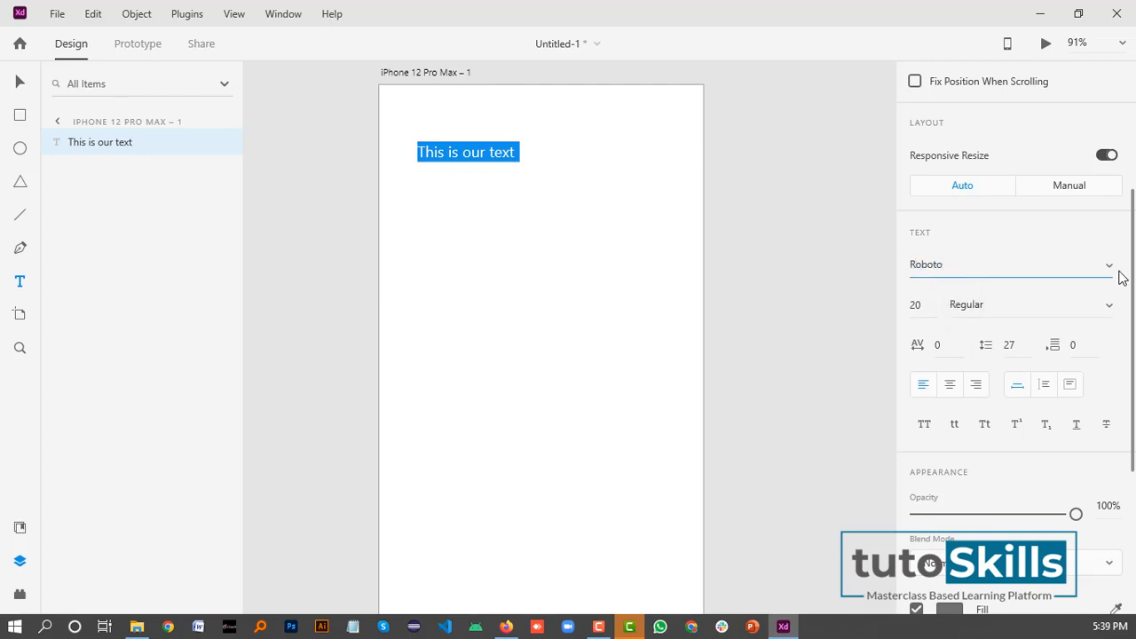
Set the text's font size to 46 and its font weight to Black
left_click(914, 306)
type("46")
key("Return")
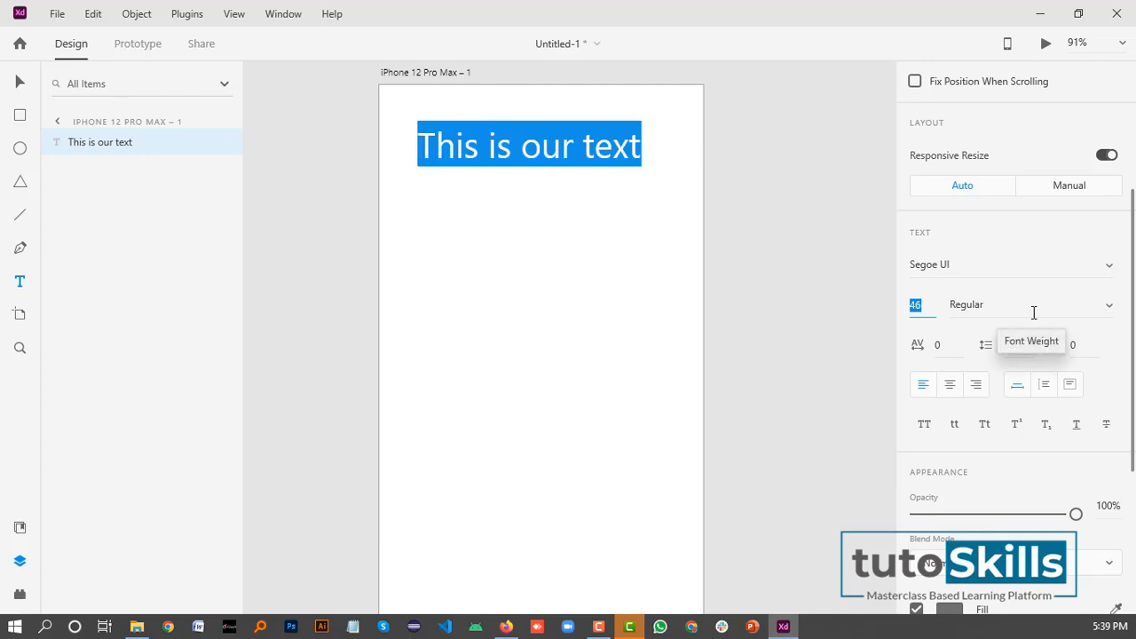
left_click(1113, 310)
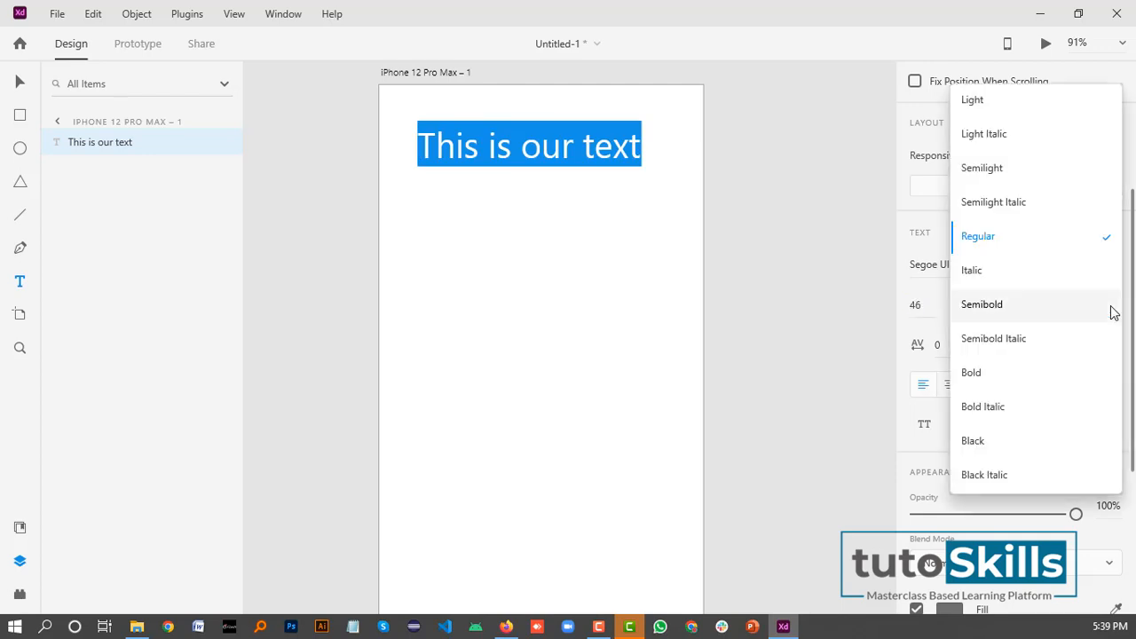
left_click(980, 442)
left_click(557, 147)
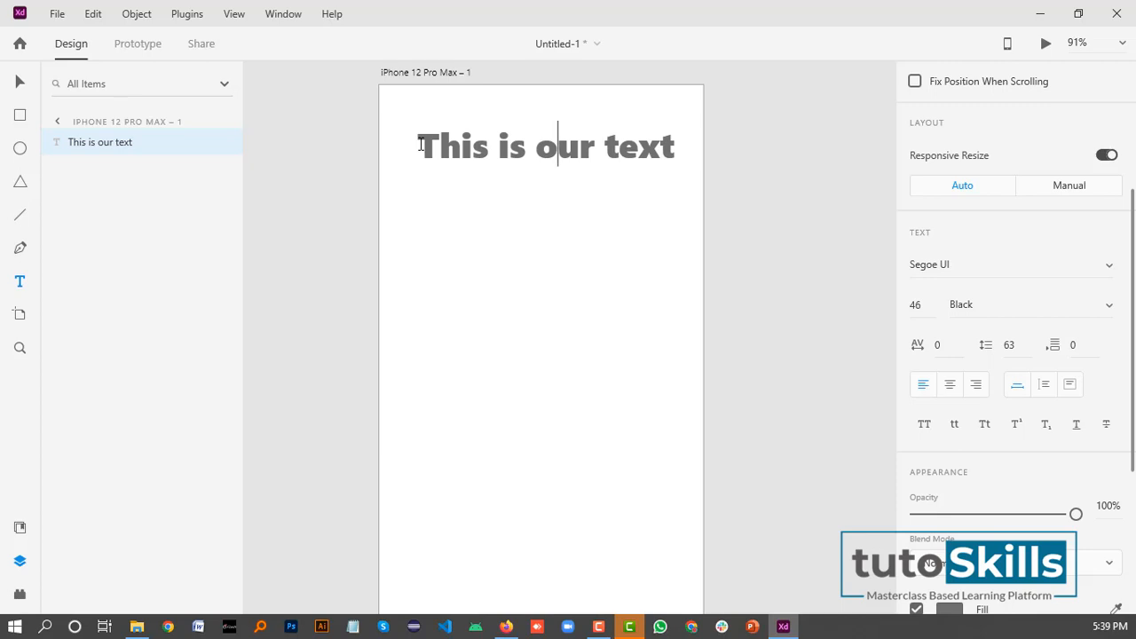
Try to set the text's character spacing to 20 and to 171 with no characters selected
left_click(941, 346)
key("BackSpace")
type("20")
key("Return")
type("171")
key("Return")
Select the whole line of text and increase its character spacing to 97
double_click(619, 151)
double_click(619, 151)
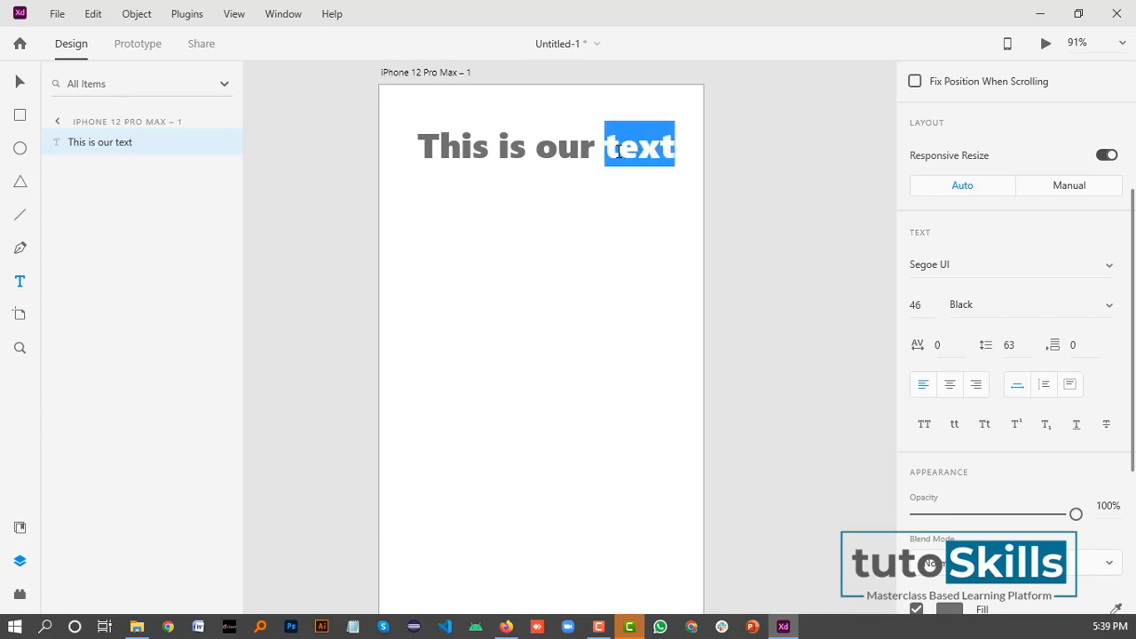
triple_click(619, 151)
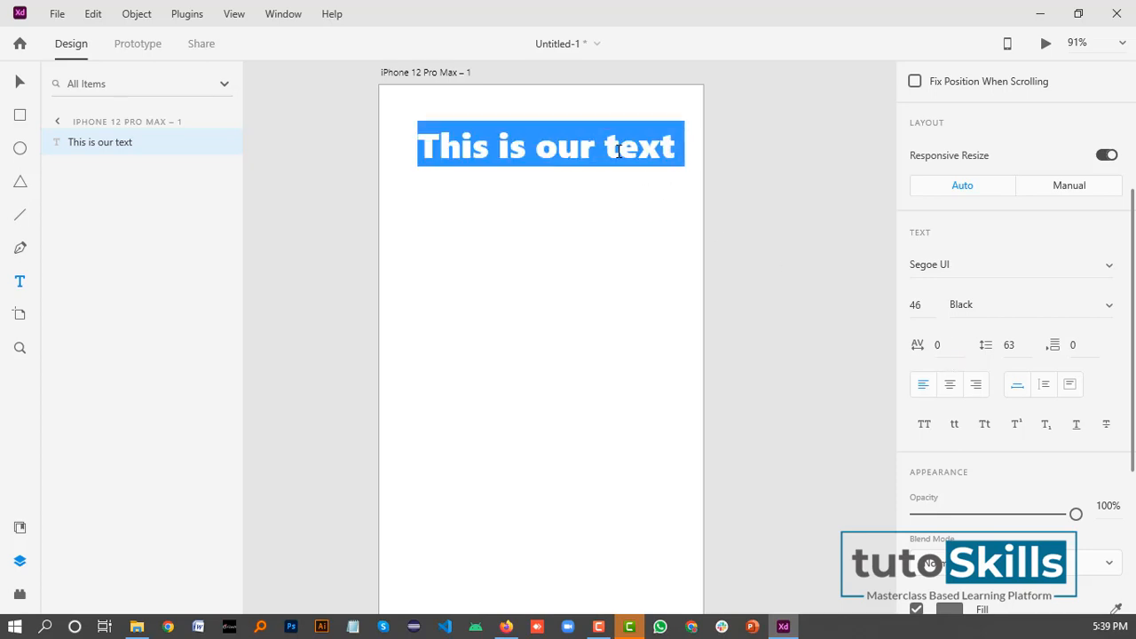
left_click(938, 345)
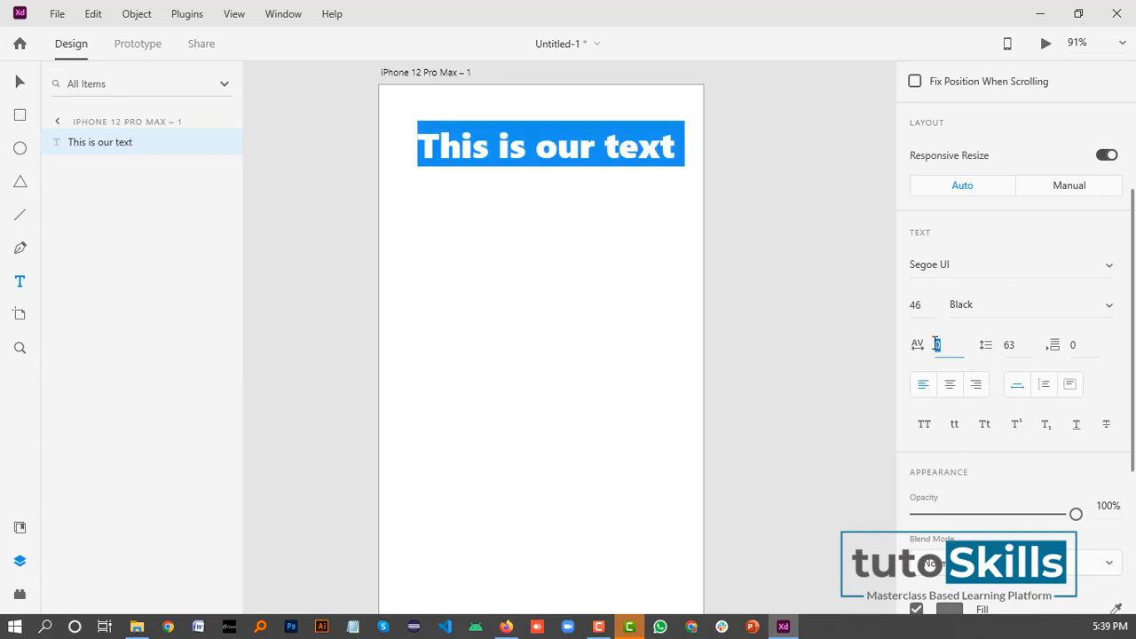
key("Up")
key("Up")
key("Up")
key("Up")
key("Up")
key("Up")
key("Up")
key("Up")
key("Up")
key("Up")
key("Up")
key("Up")
key("Up")
key("Up")
key("Up")
key("Up")
key("Up")
key("Up")
key("Up")
key("Up")
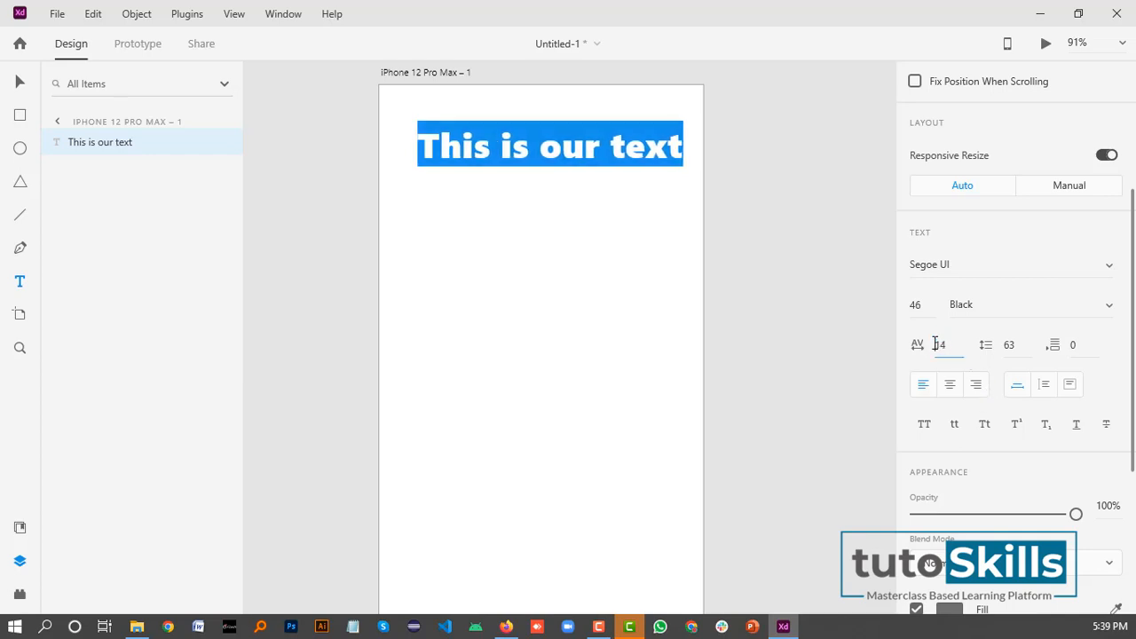
key("Up")
key("Up")
key("Up")
key("Up")
key("Up")
key("Up")
key("Up")
key("Up")
key("Up")
key("Up")
key("Up")
key("Up")
key("Up")
key("Up")
key("Up")
key("Up")
key("Up")
key("Up")
key("Up")
key("Up")
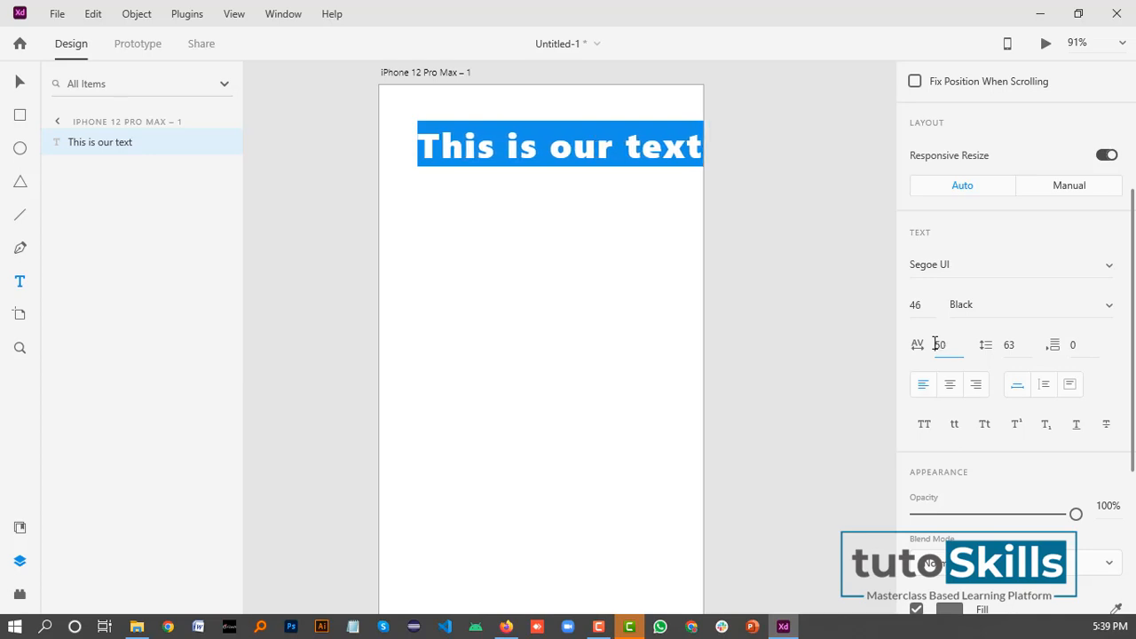
key("Up")
key("Up")
key("Up")
key("Up")
key("Up")
key("Up")
key("Up")
key("Up")
key("Up")
key("Up")
key("Up")
key("Up")
key("Up")
key("Up")
key("Up")
key("Up")
key("Up")
key("Up")
key("Up")
key("Up")
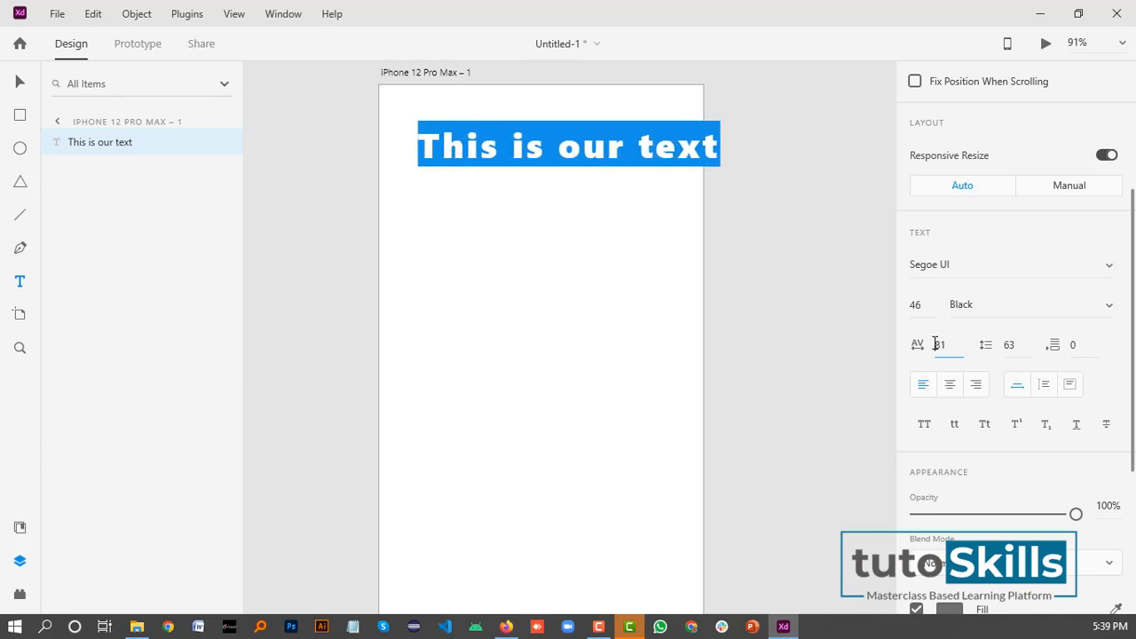
key("Up")
key("Up")
key("Up")
key("Up")
key("Up")
key("Up")
key("Up")
key("Up")
key("Up")
key("Up")
key("Up")
key("Up")
key("Up")
key("Up")
key("Up")
key("Up")
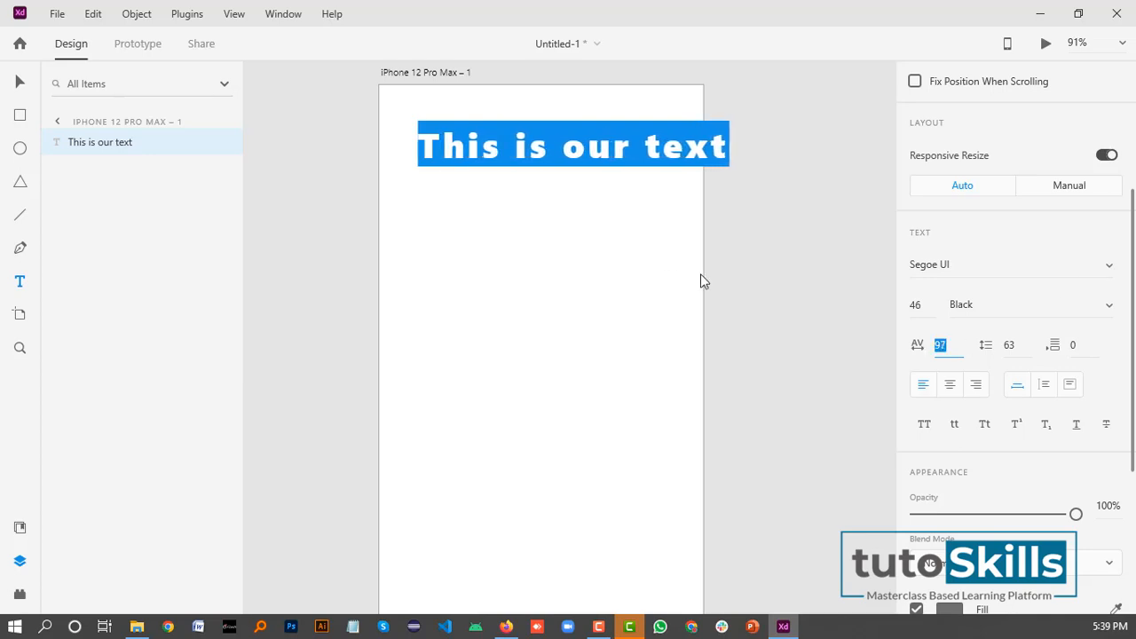
Finish editing the text and move it to about X 11, Y 71 so it fits within the artboard's width
left_click(21, 85)
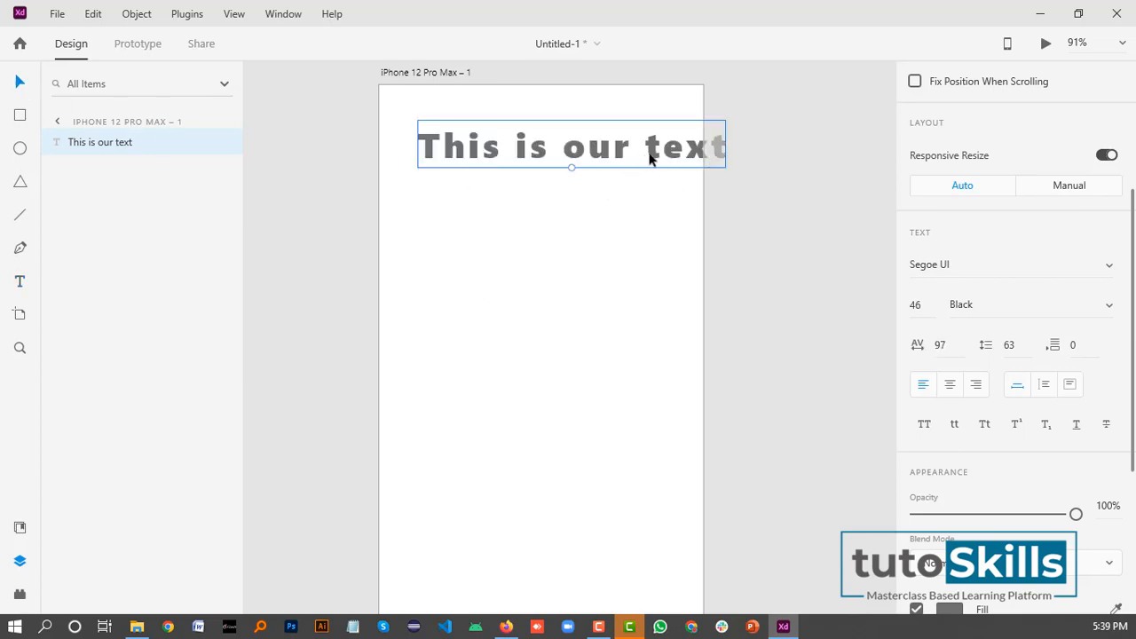
left_click(738, 222)
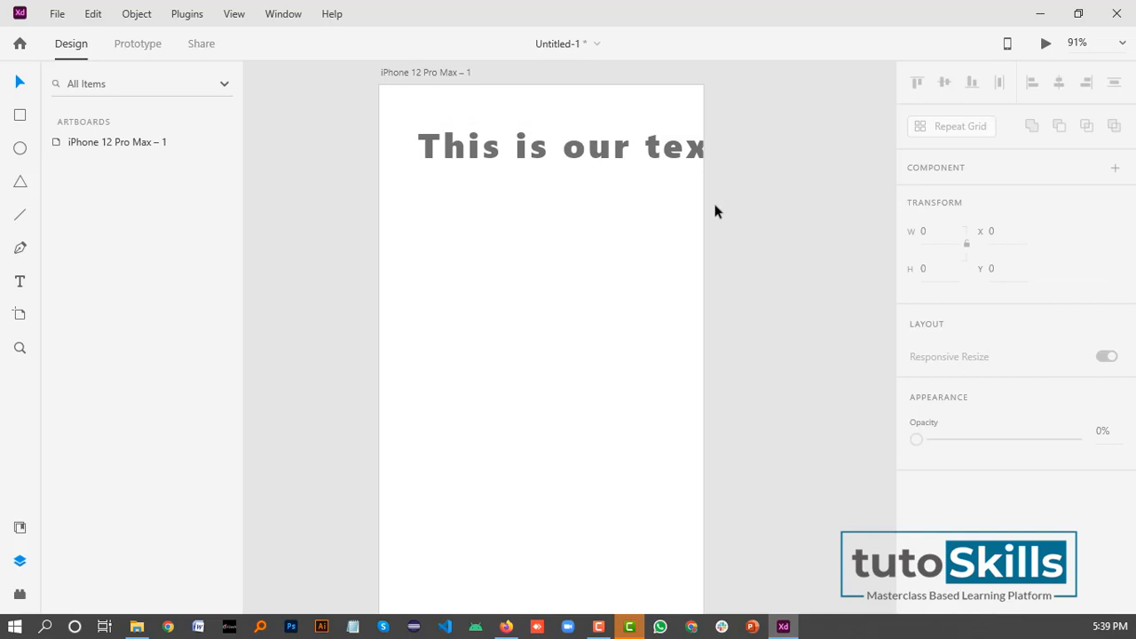
left_click(604, 155)
left_click_drag(603, 154, 573, 173)
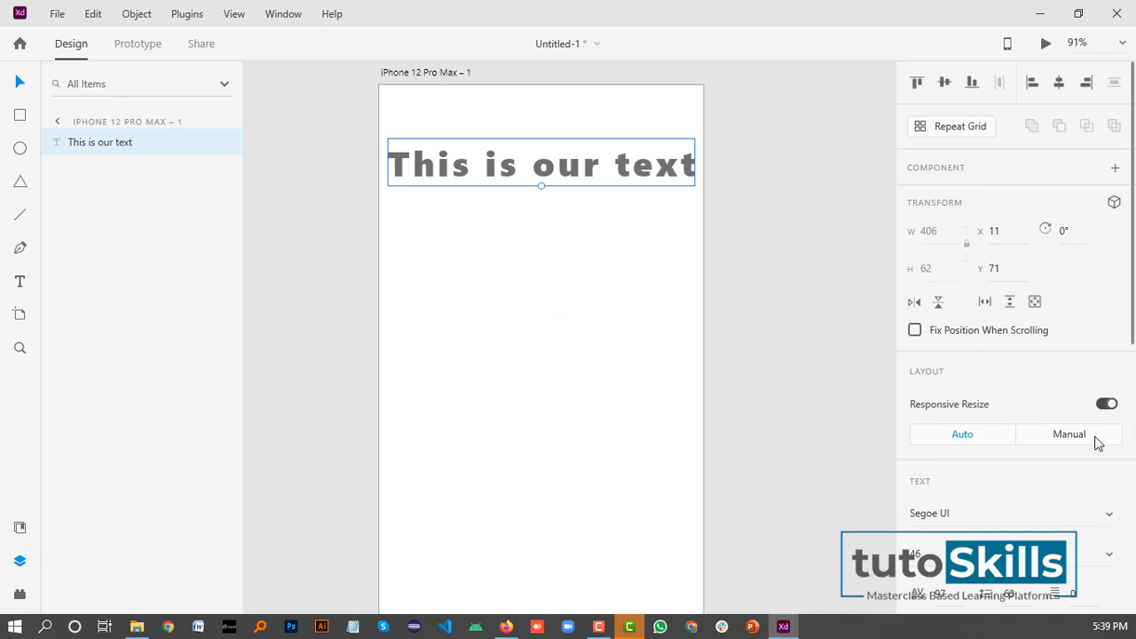
Try uppercase and lowercase on the text, and settle on title case
scroll(1068, 465, "down", 5)
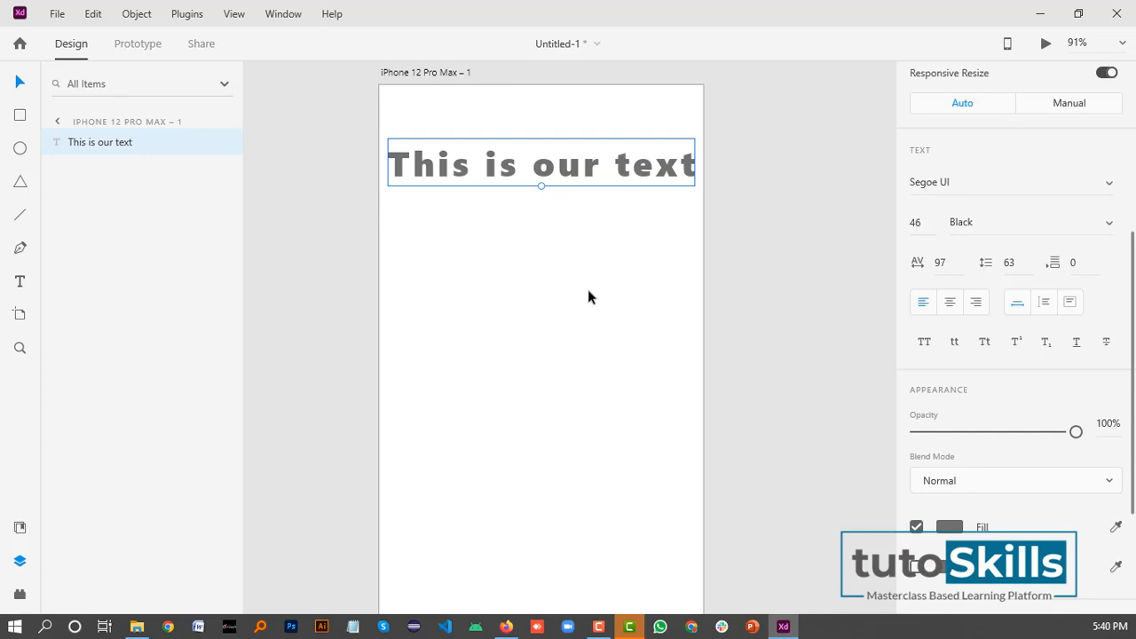
left_click(925, 346)
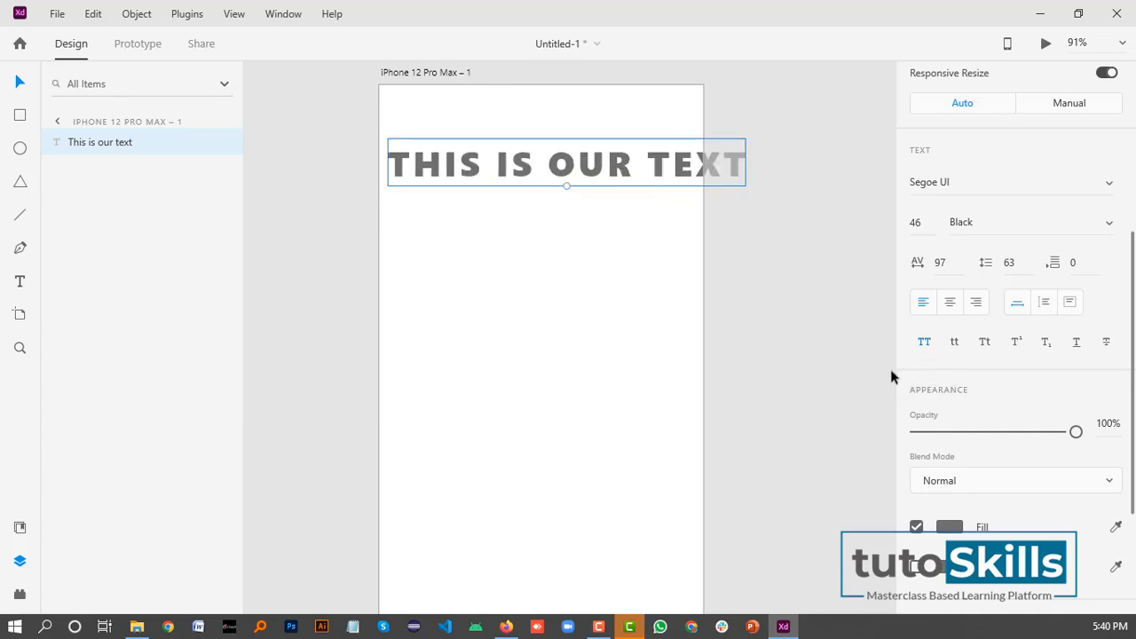
left_click(956, 345)
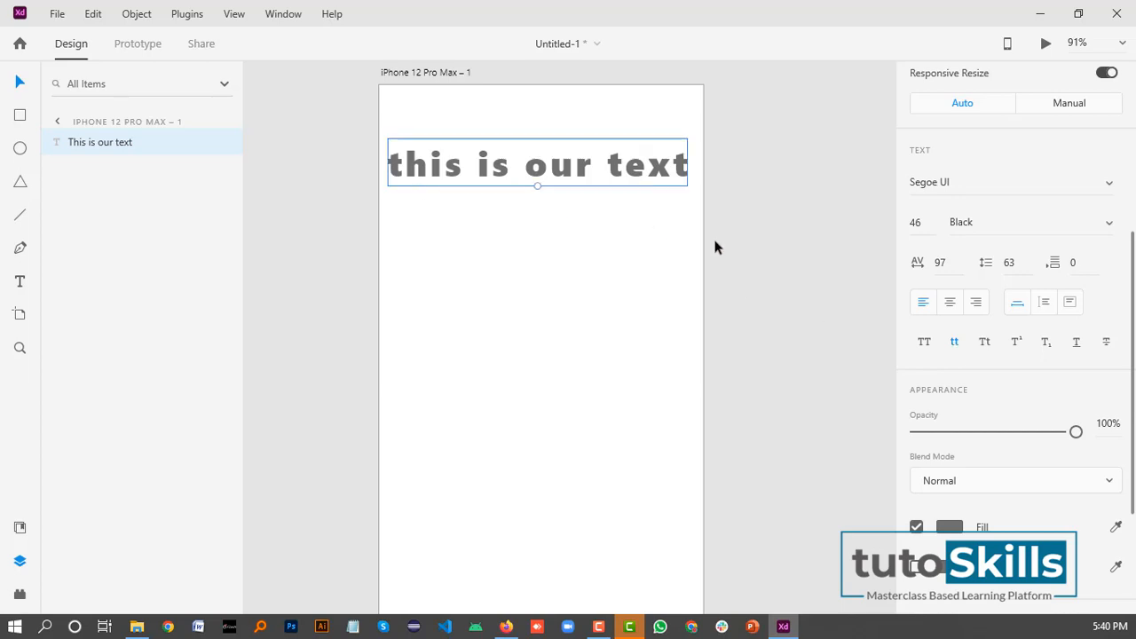
left_click(985, 346)
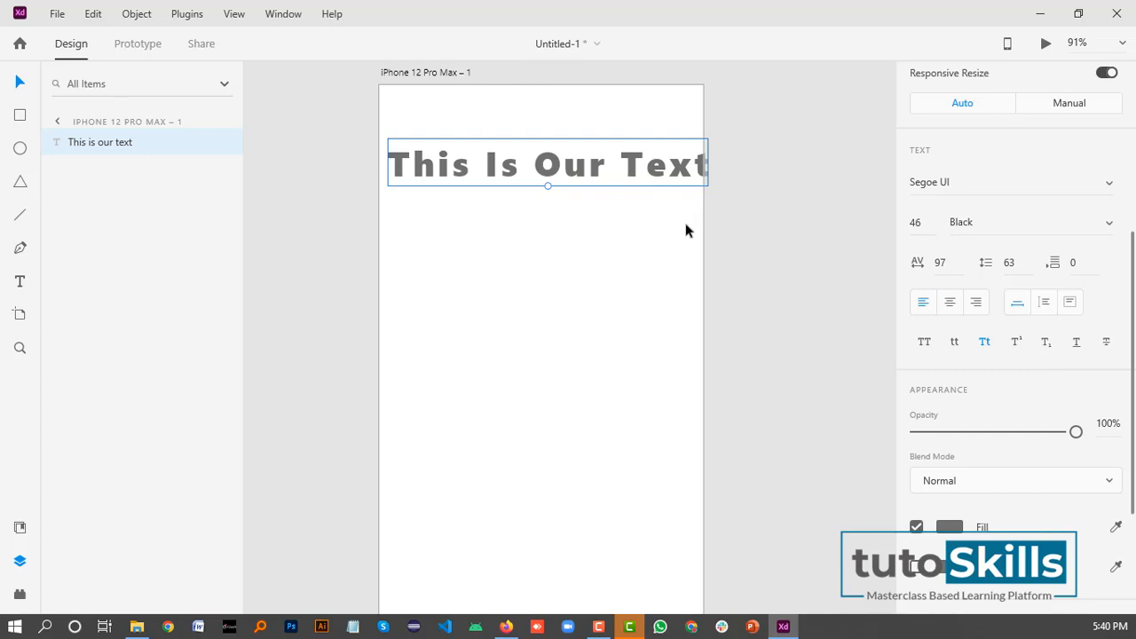
Reduce the text's font size to 31
left_click(915, 222)
type("31")
key("Return")
Select only the final letter "t" of the text, try superscript on it and make it subscript
double_click(597, 169)
left_click(598, 169)
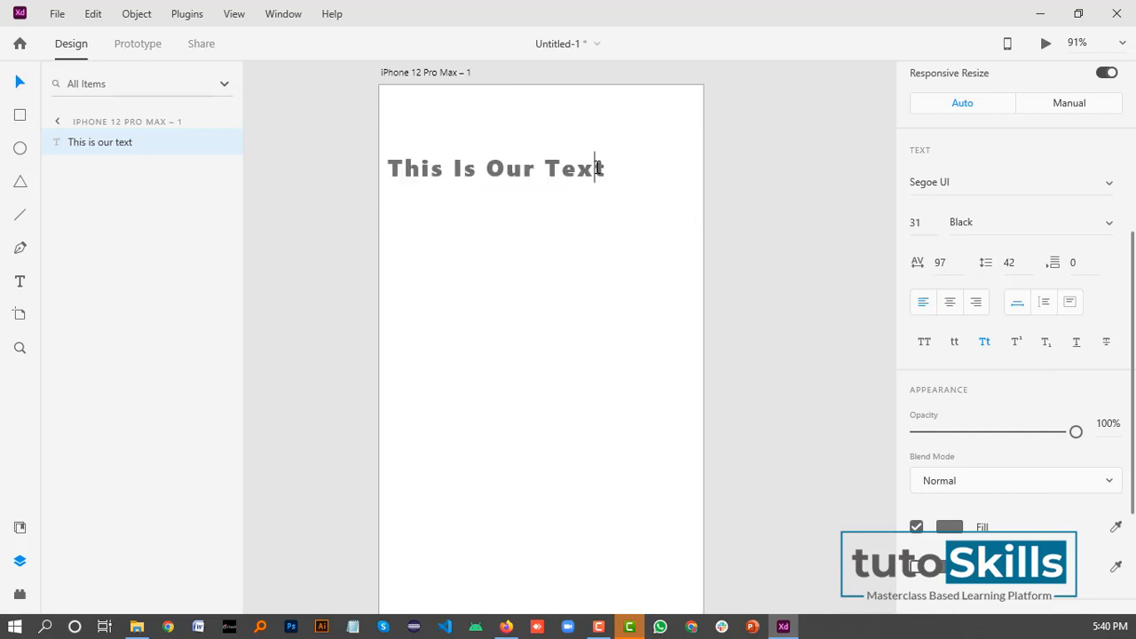
left_click_drag(617, 168, 594, 169)
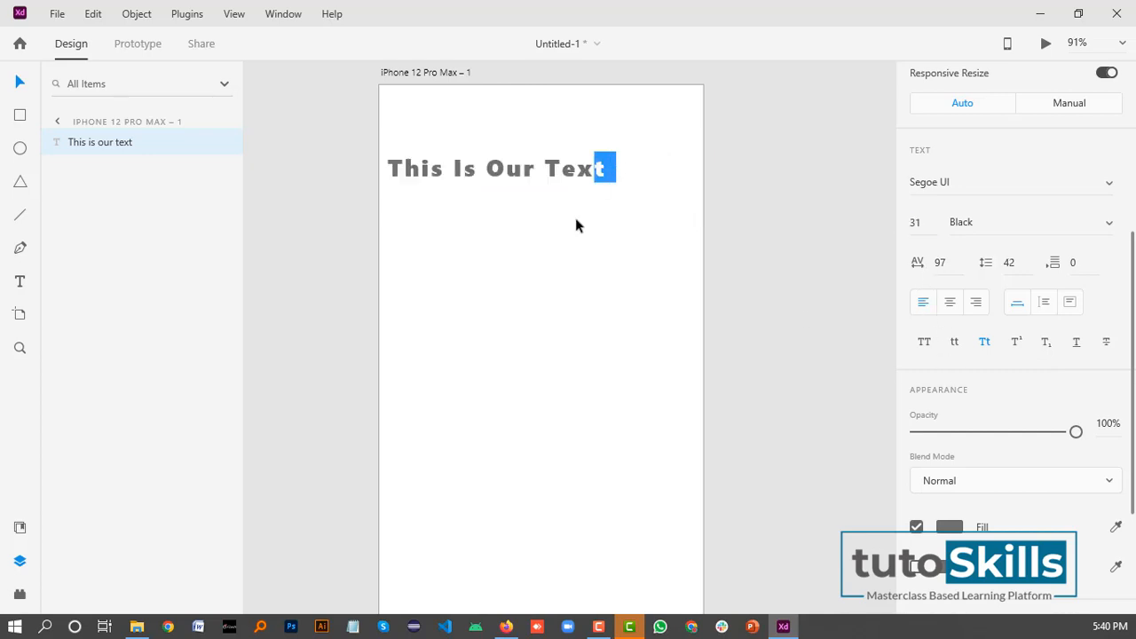
left_click(1018, 345)
left_click(1047, 346)
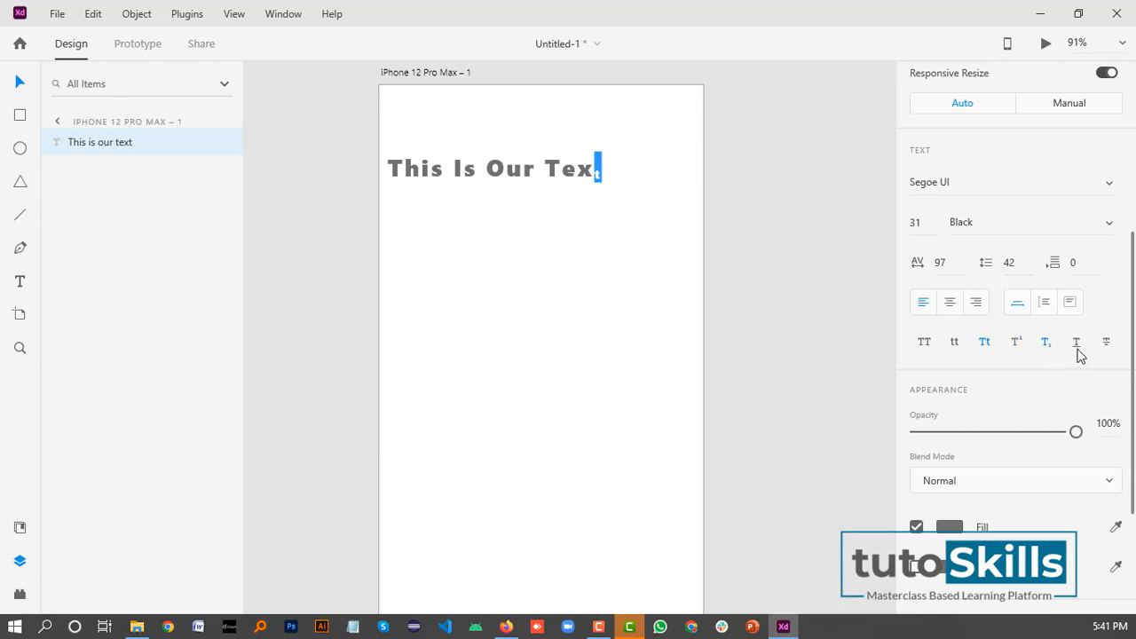
Underline only the word "This" in the text
double_click(487, 169)
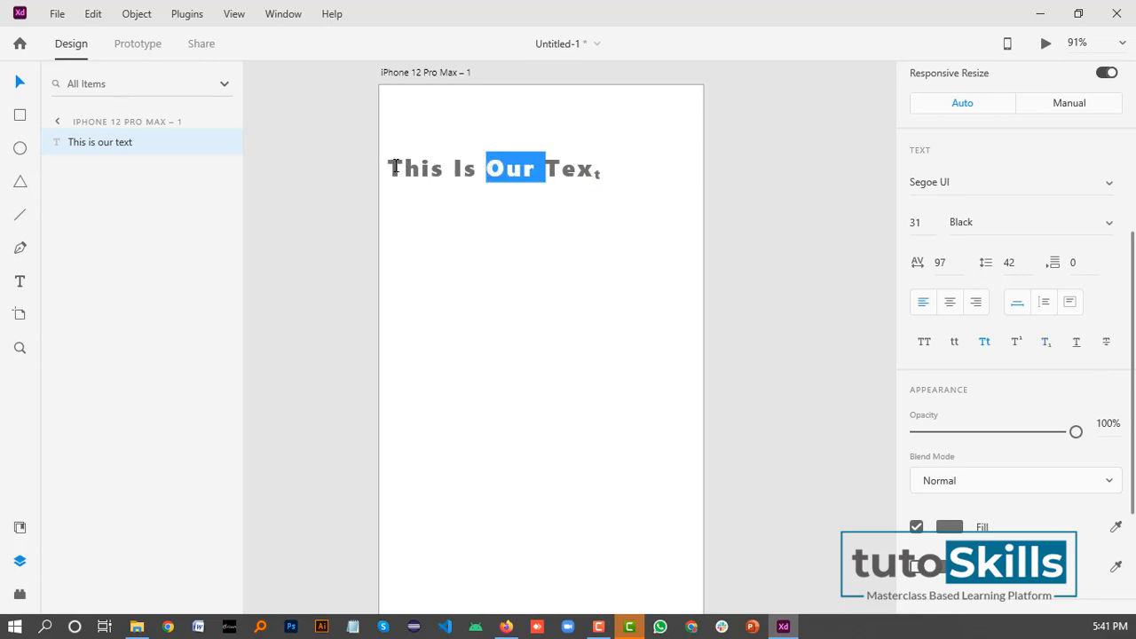
left_click_drag(395, 167, 446, 168)
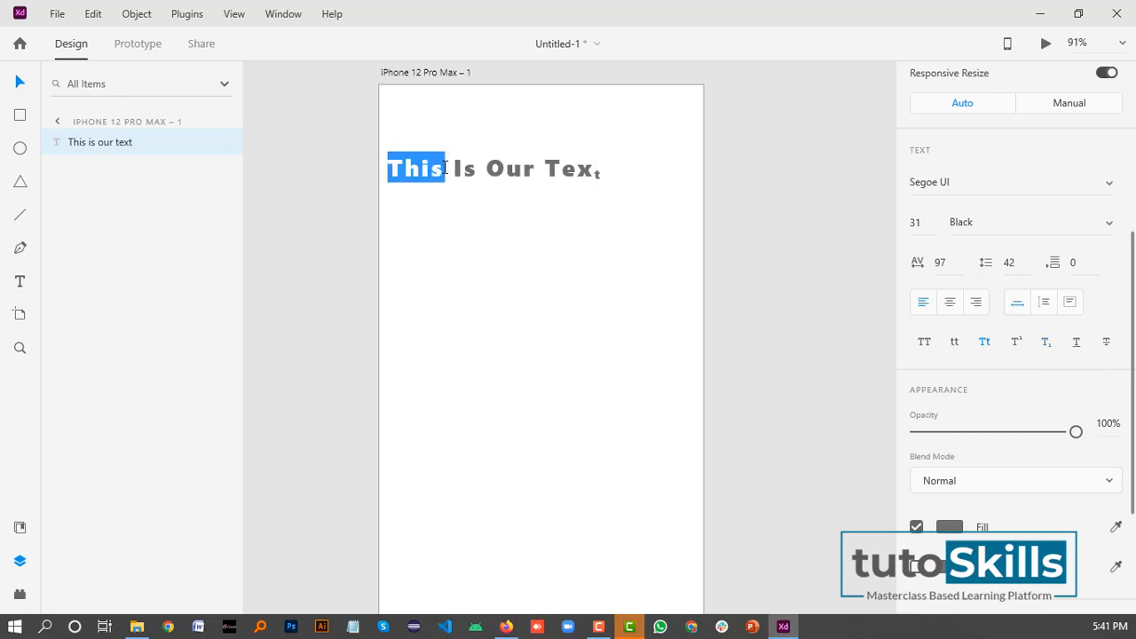
left_click(1075, 350)
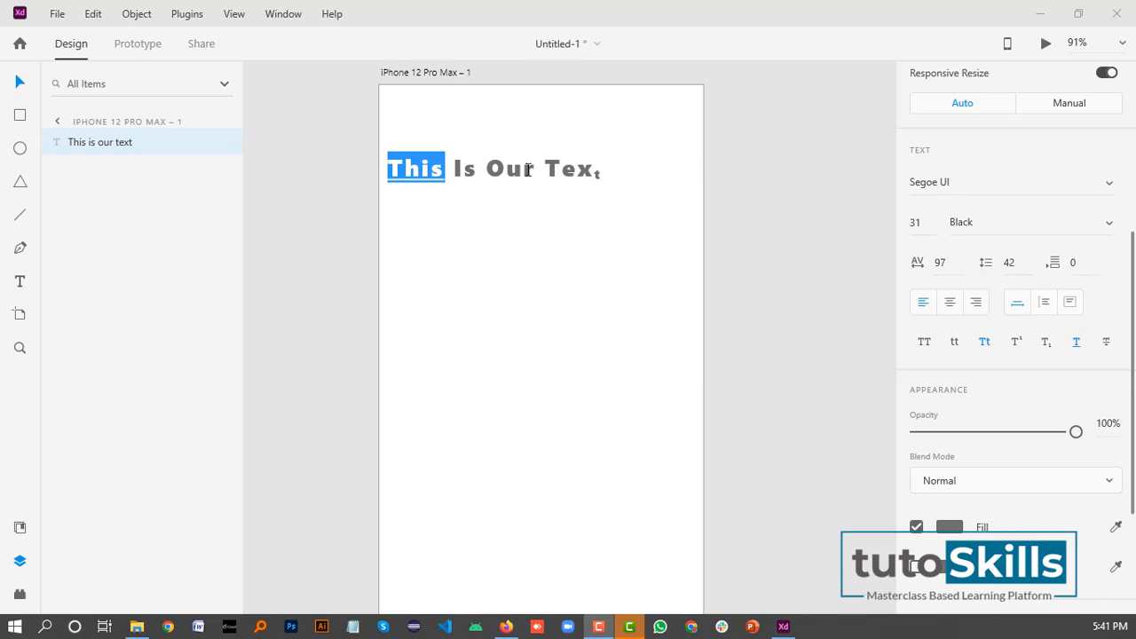
Strike through only the word "Our" and finish editing the text
left_click(485, 172)
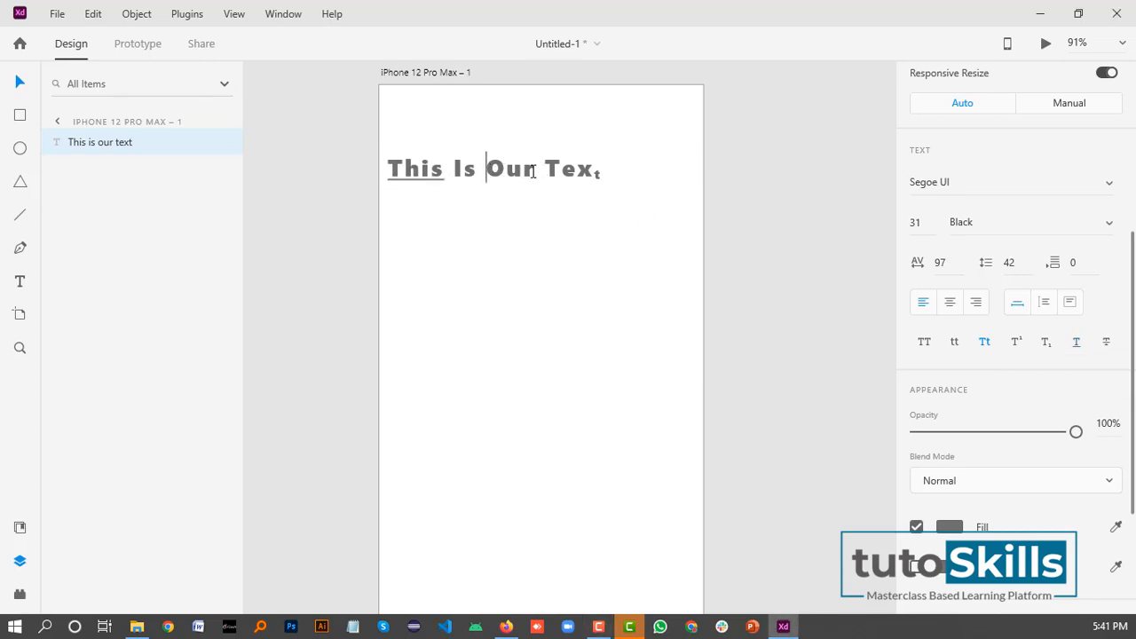
left_click_drag(486, 171, 536, 171)
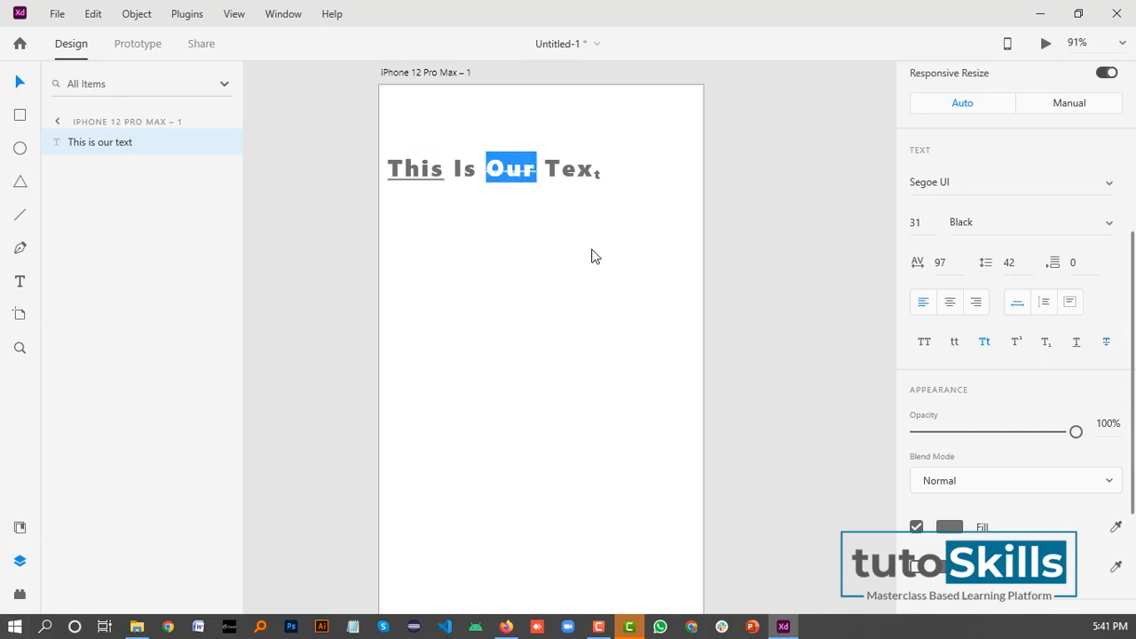
key("Escape")
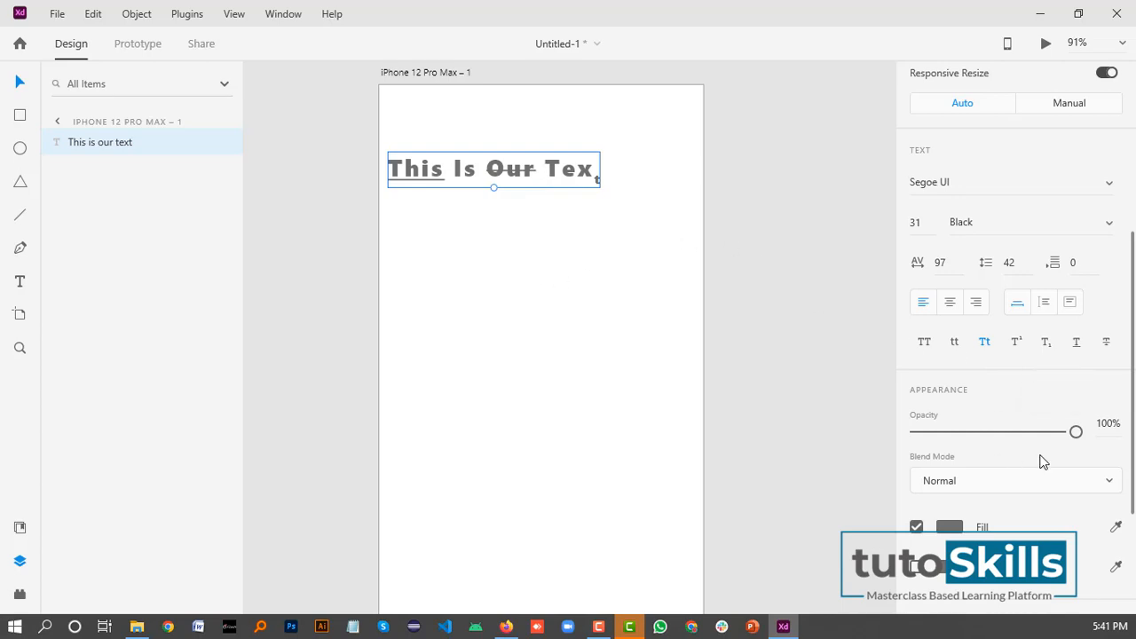
Change the text's fill colour to red, #E32525
mouse_move(1080, 441)
left_mouse_down()
mouse_move(974, 438)
mouse_move(1087, 439)
left_mouse_up()
scroll(976, 333, "down", 3)
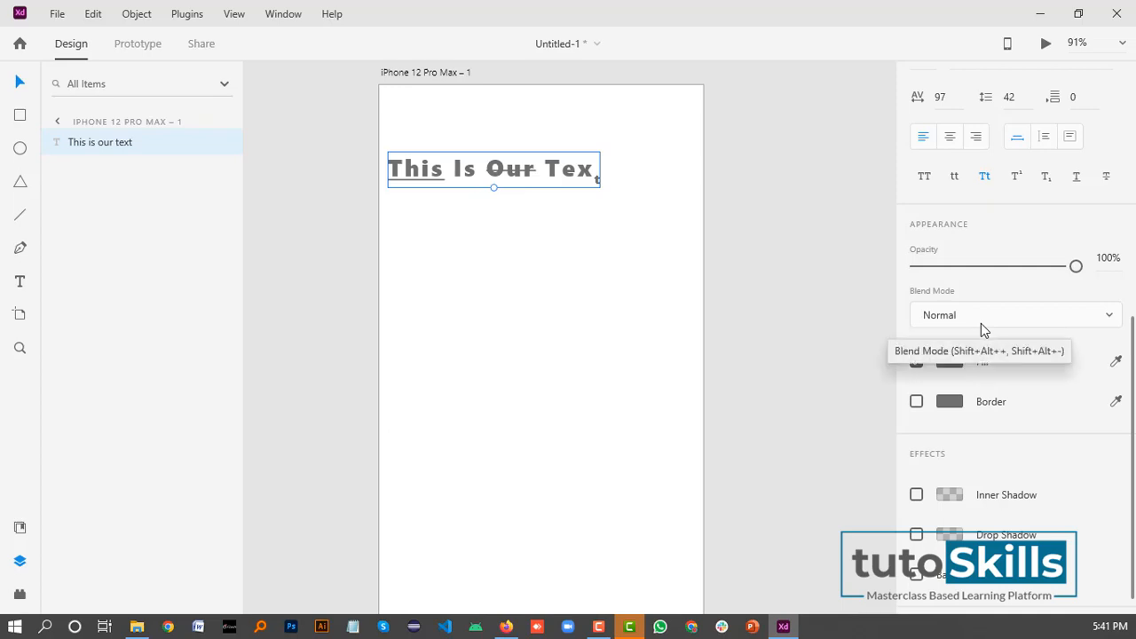
left_click(949, 361)
left_click(820, 263)
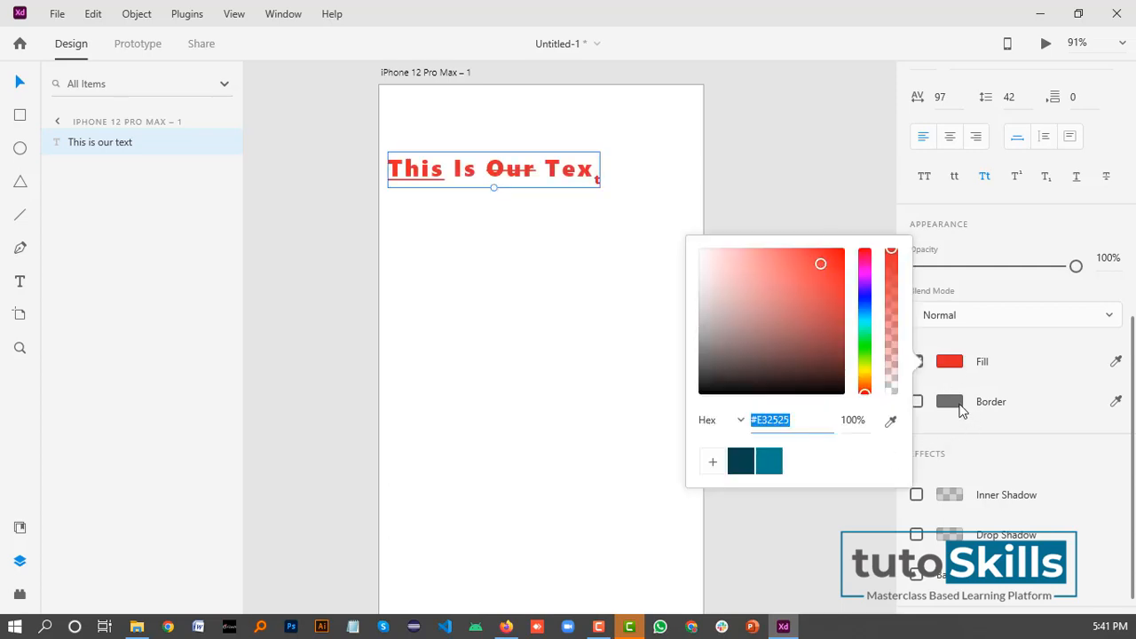
Give the text a teal border in #06818F and open the border size for editing
left_click(959, 406)
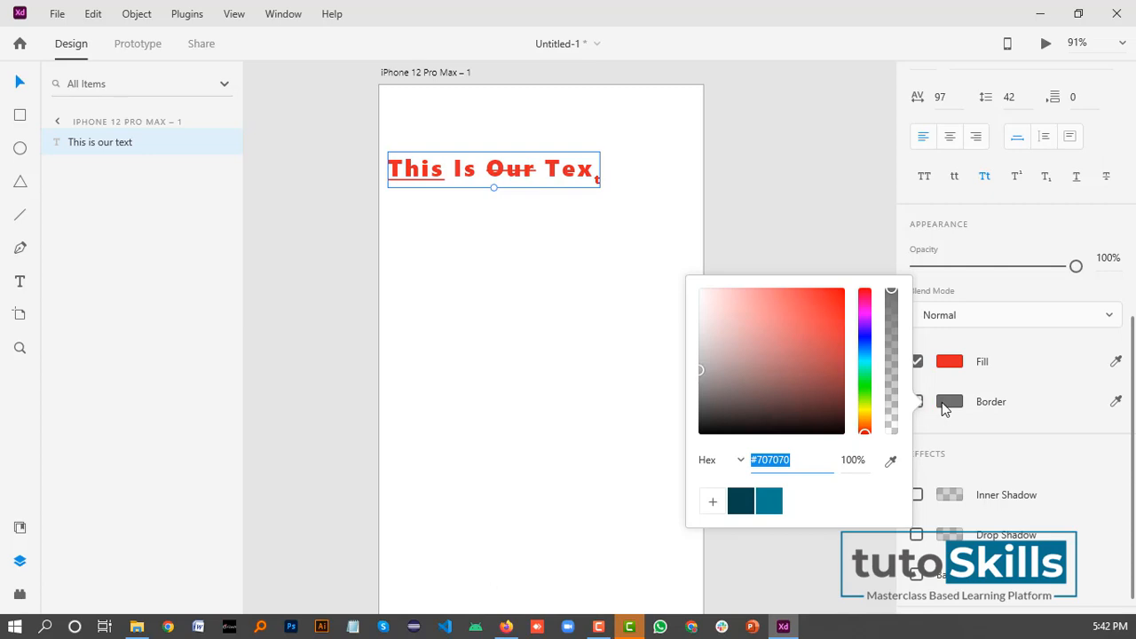
left_click(768, 502)
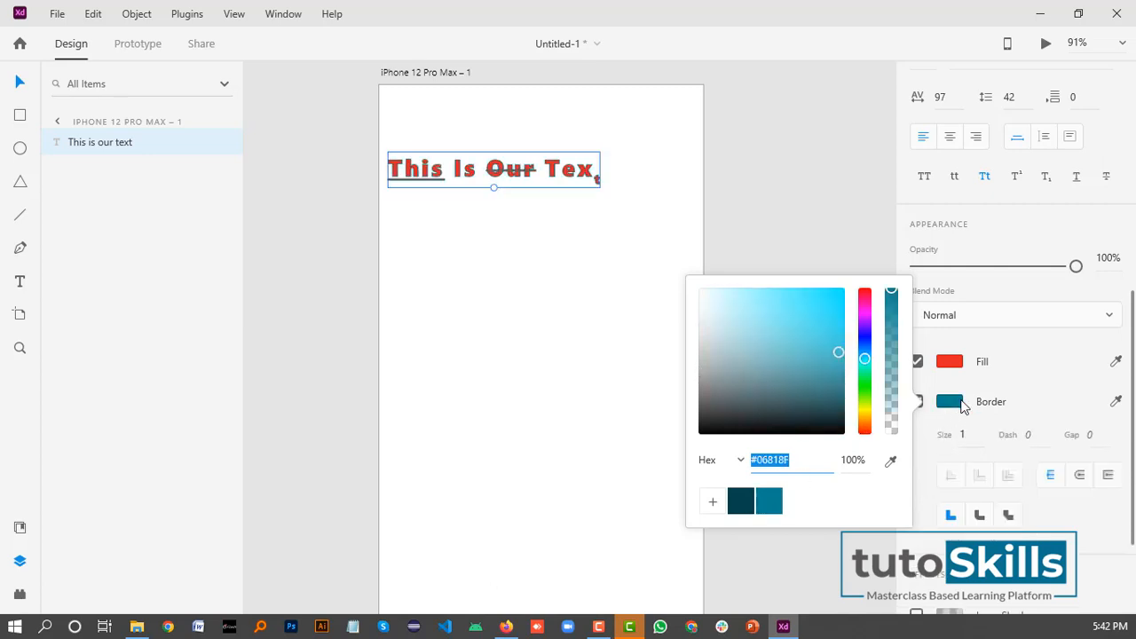
left_click(963, 434)
left_click(961, 434)
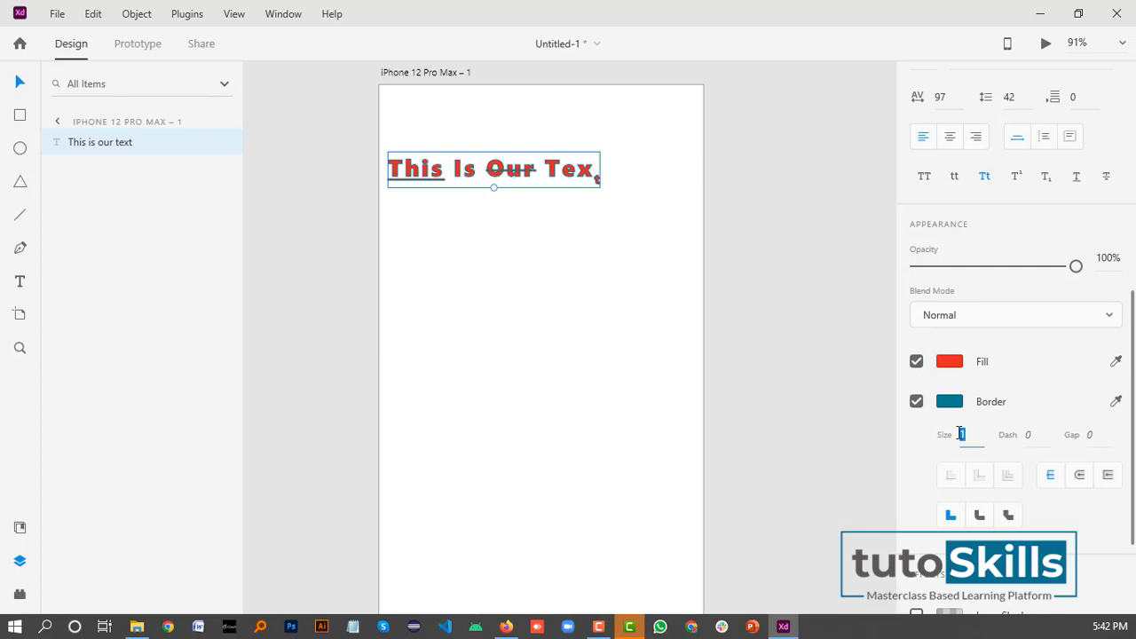
Try the round cap on the text's border and settle on the projecting cap
left_click_drag(944, 434, 955, 479)
left_click(955, 479)
left_click(1079, 477)
left_click(1112, 477)
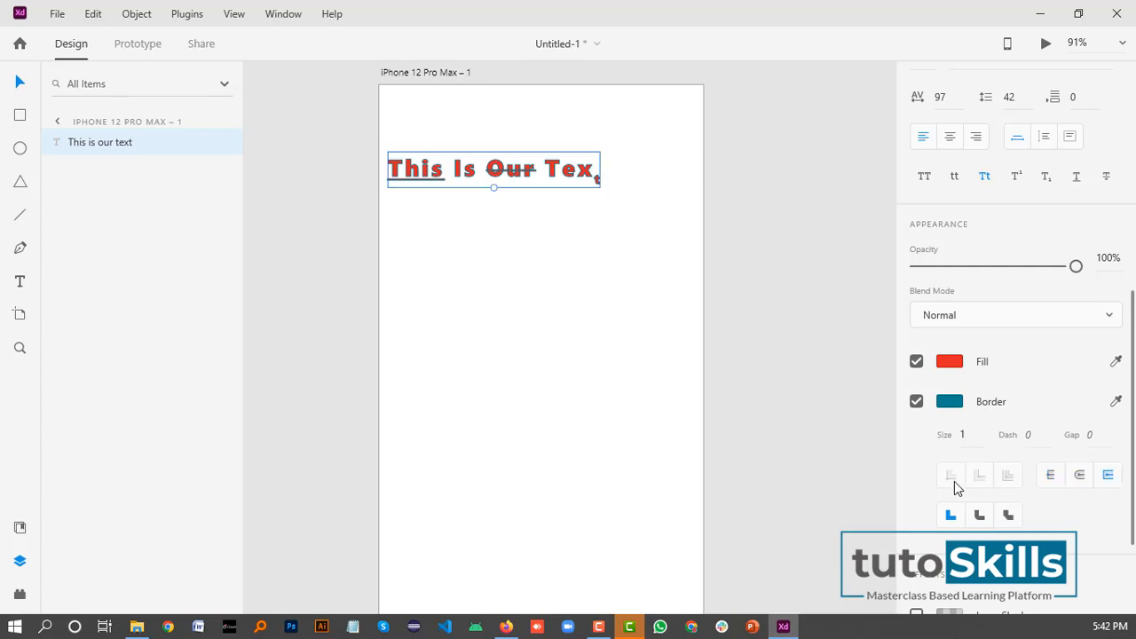
Make the text's border dashed with a dash and gap of 3, and inspect the letters up close
left_click(964, 434)
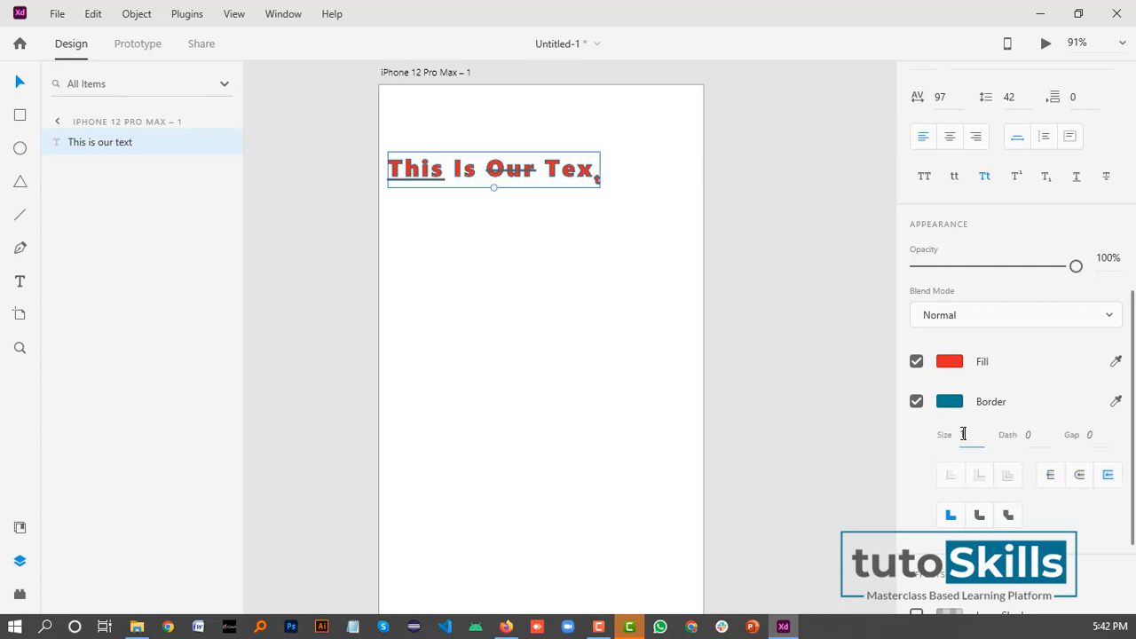
left_click(1031, 435)
type("2")
scroll(593, 365, "up", 10)
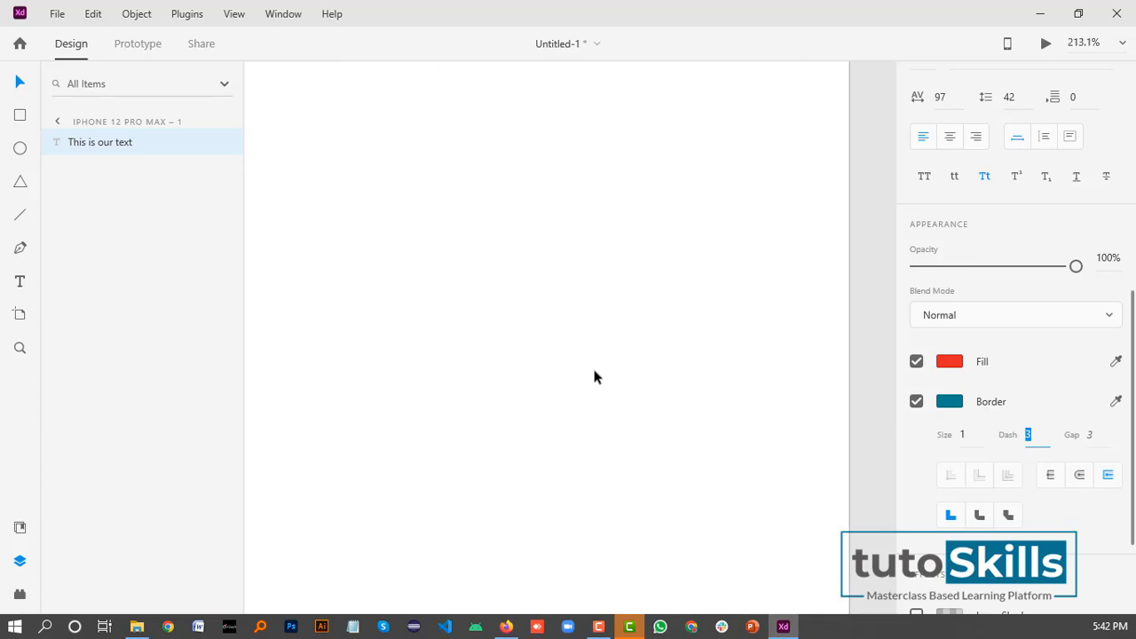
left_click(544, 328)
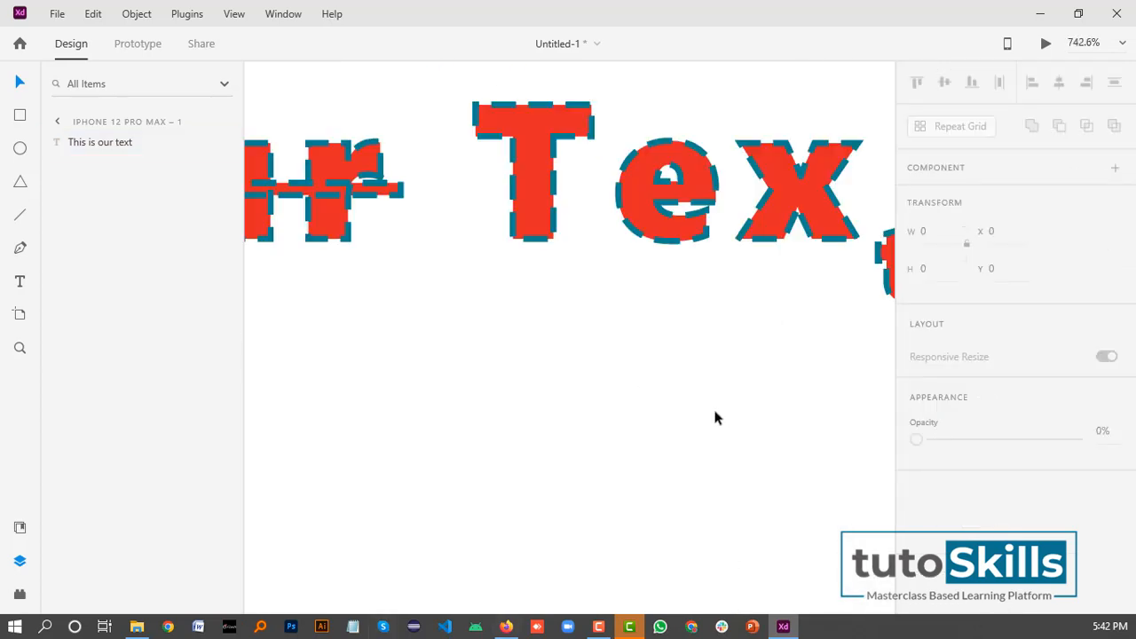
Reselect the text, try longer and shorter border dashes, and settle on a dash of 1
left_click(700, 235)
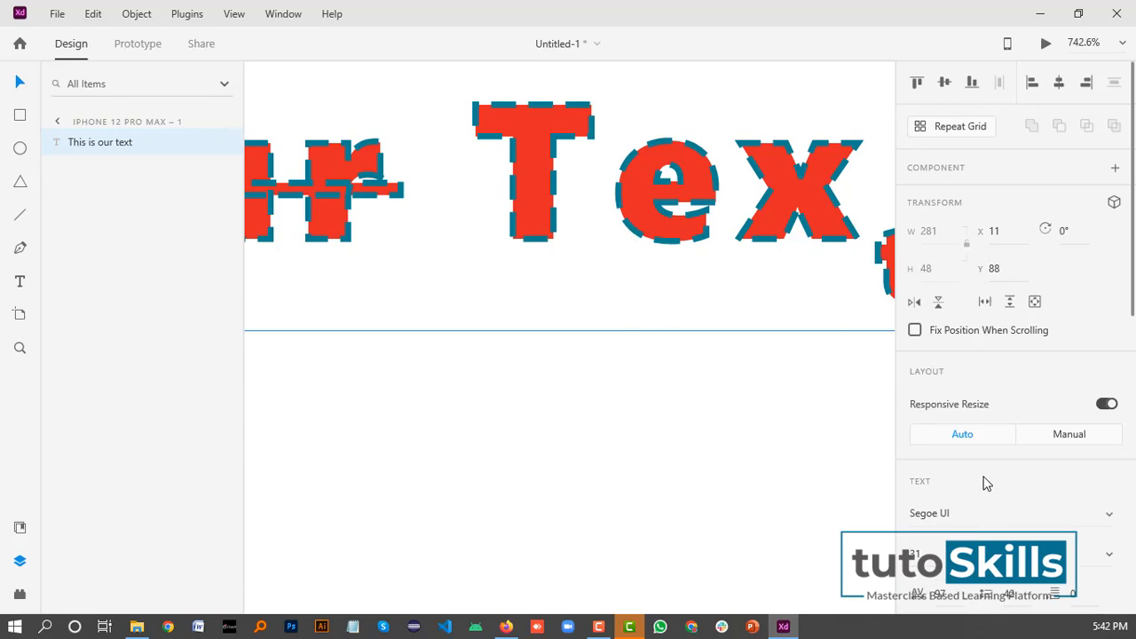
scroll(990, 439, "down", 4)
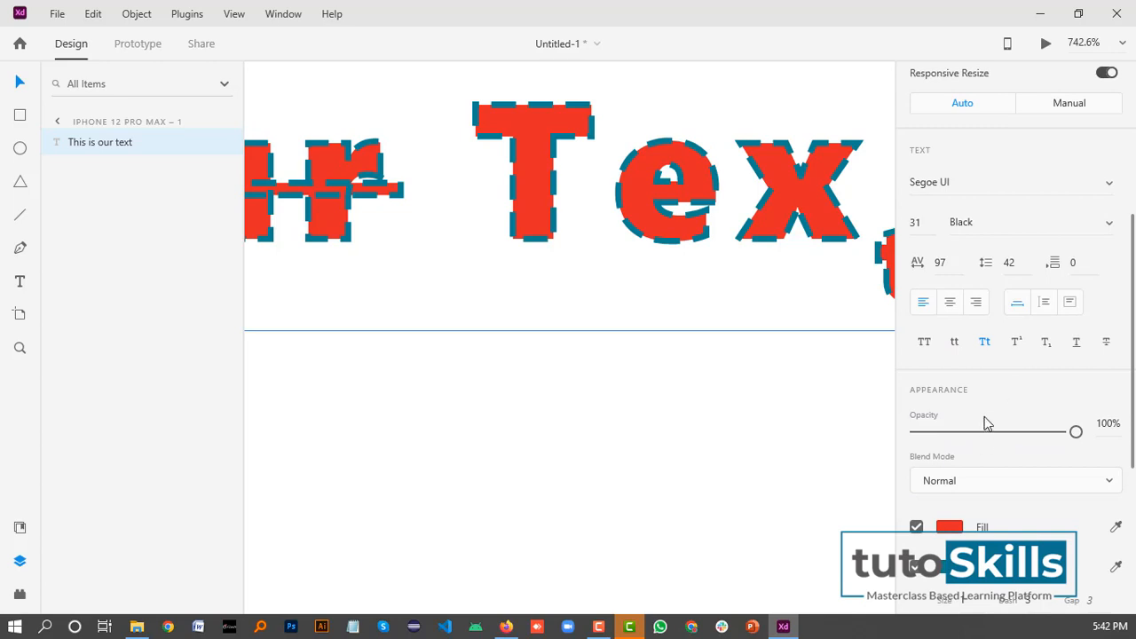
scroll(986, 424, "down", 3)
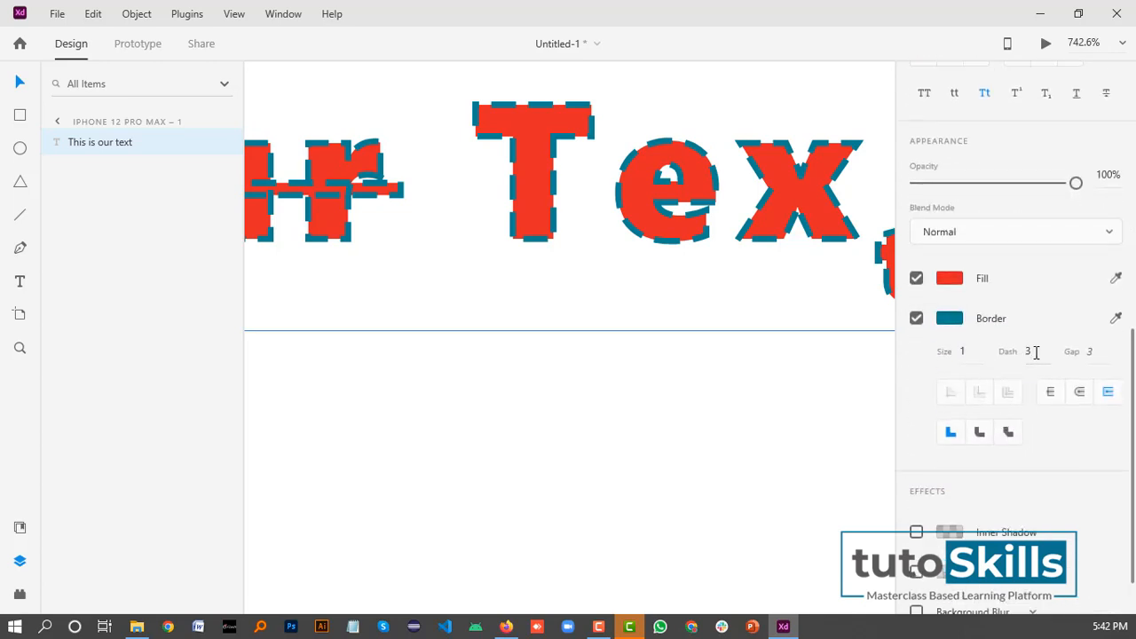
left_click(1093, 354)
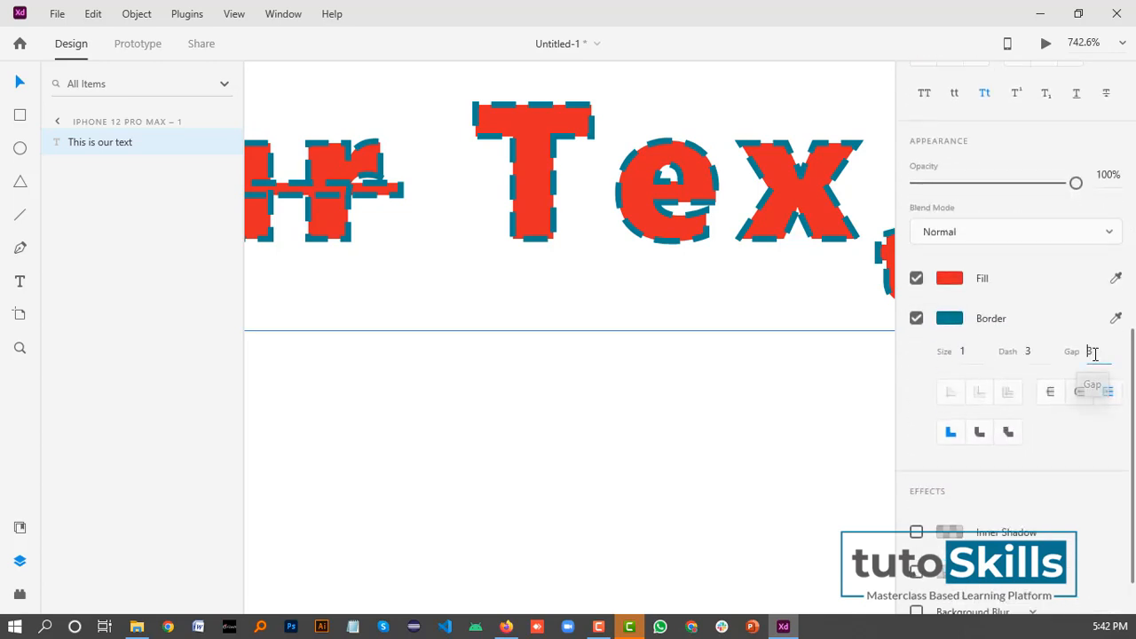
left_click(1028, 353)
key("Up")
key("Up")
key("Up")
key("Up")
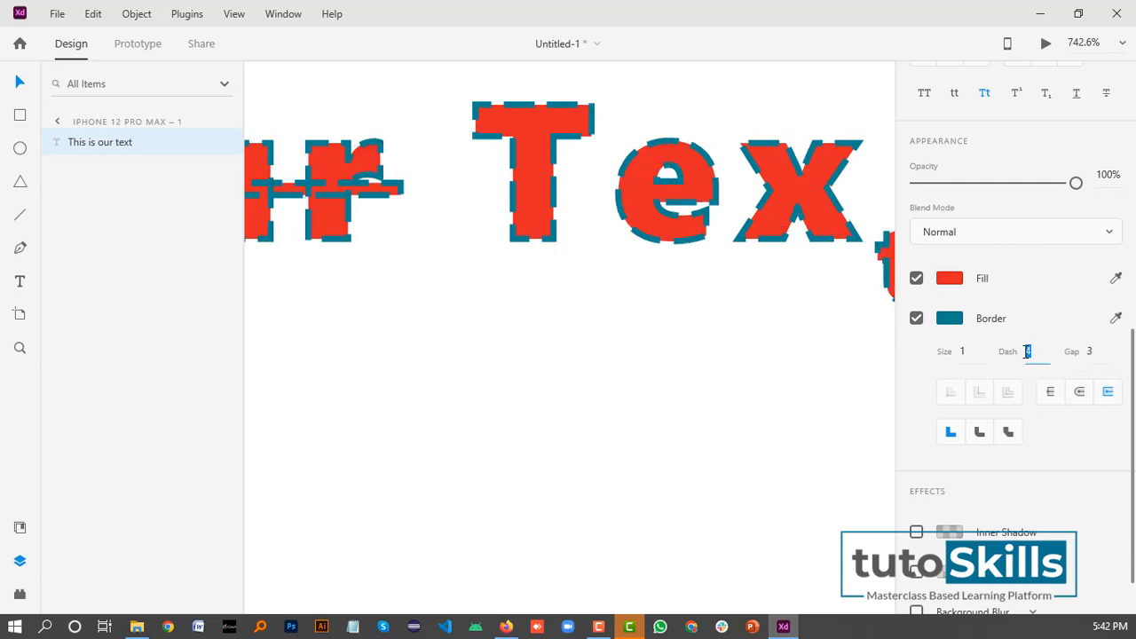
key("Down")
key("Down")
key("Down")
key("Down")
key("Down")
key("Down")
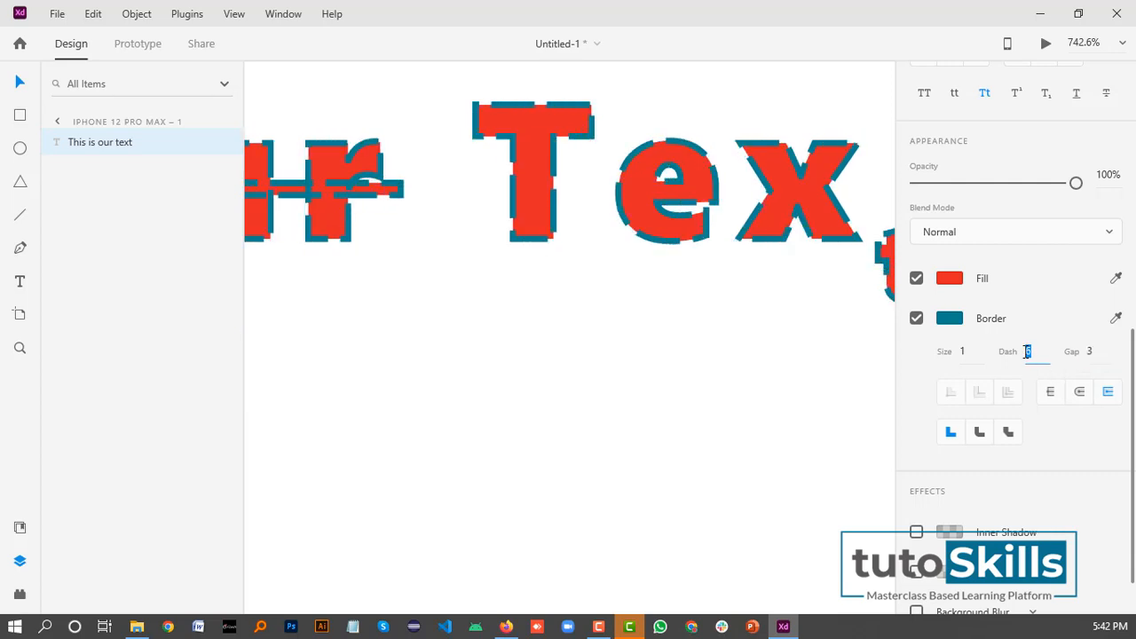
key("Down")
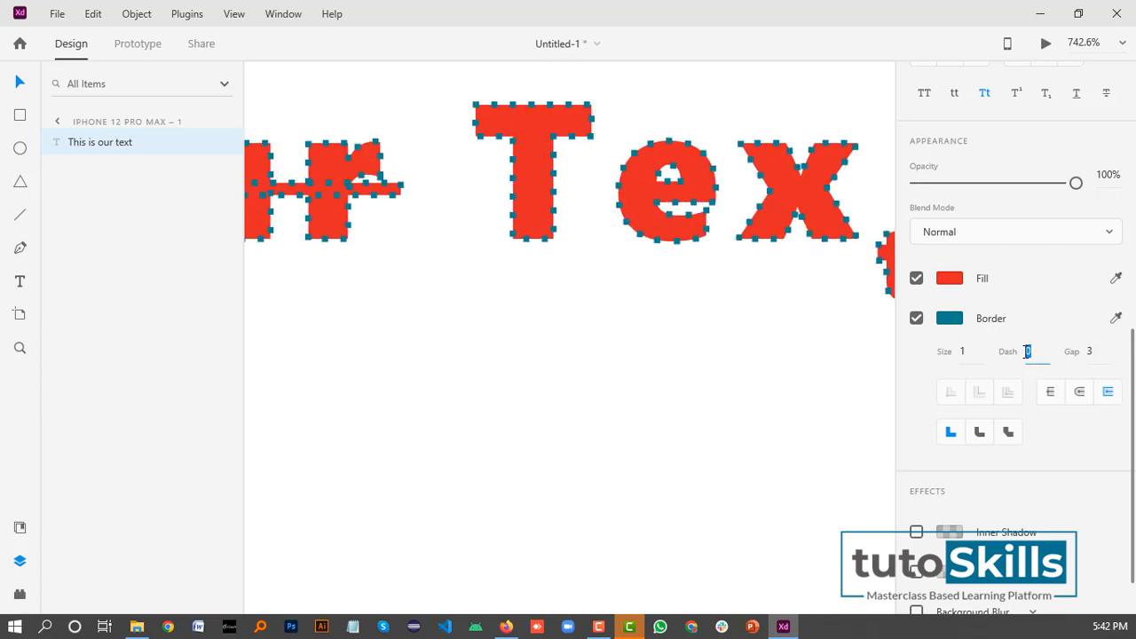
key("Up")
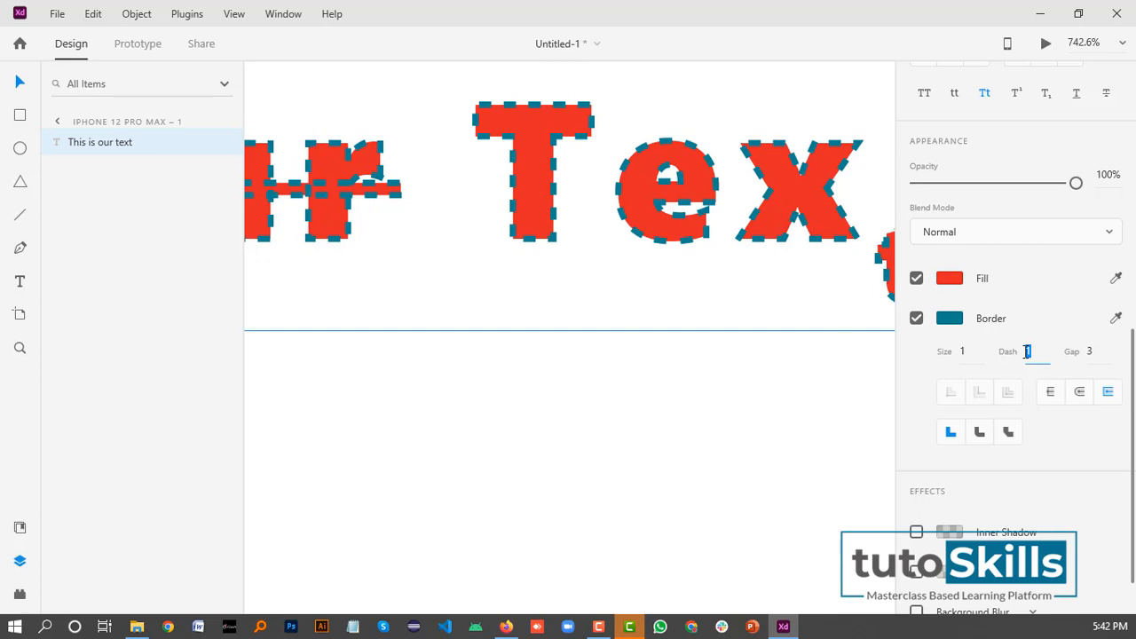
Delete the formatted text from the artboard
scroll(600, 350, "down", 10)
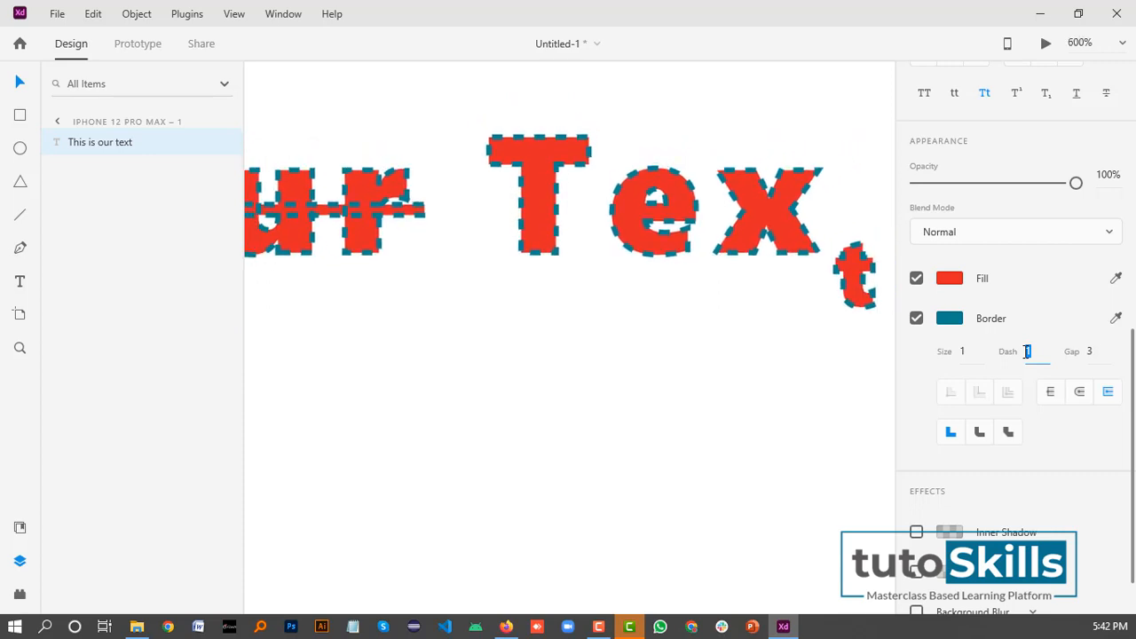
scroll(599, 349, "down", 2)
left_click(525, 253)
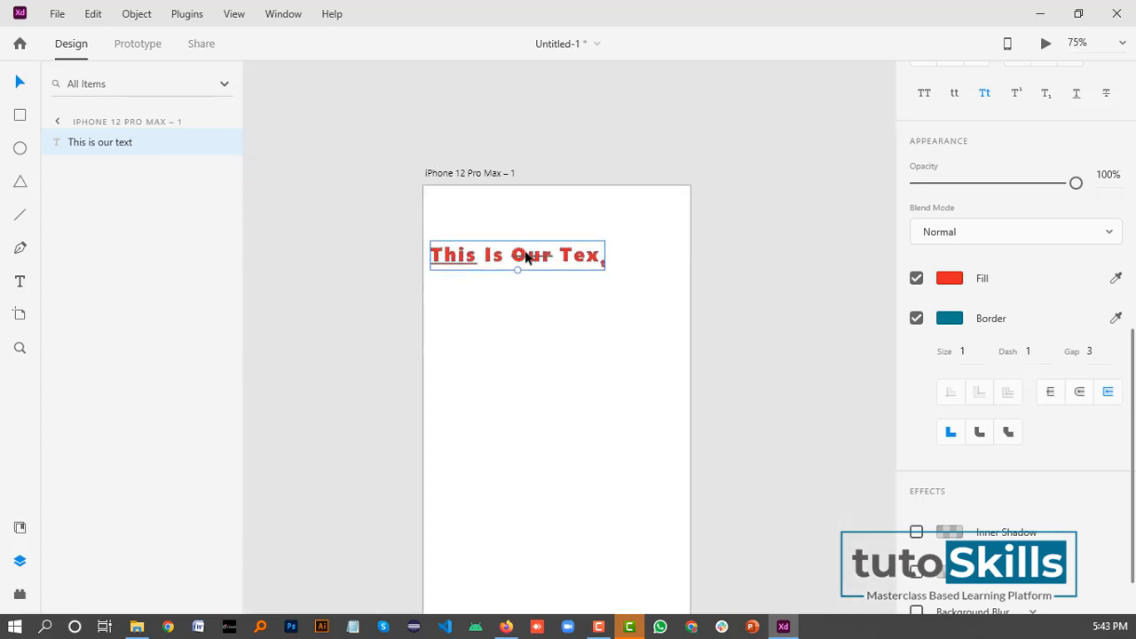
key("Delete")
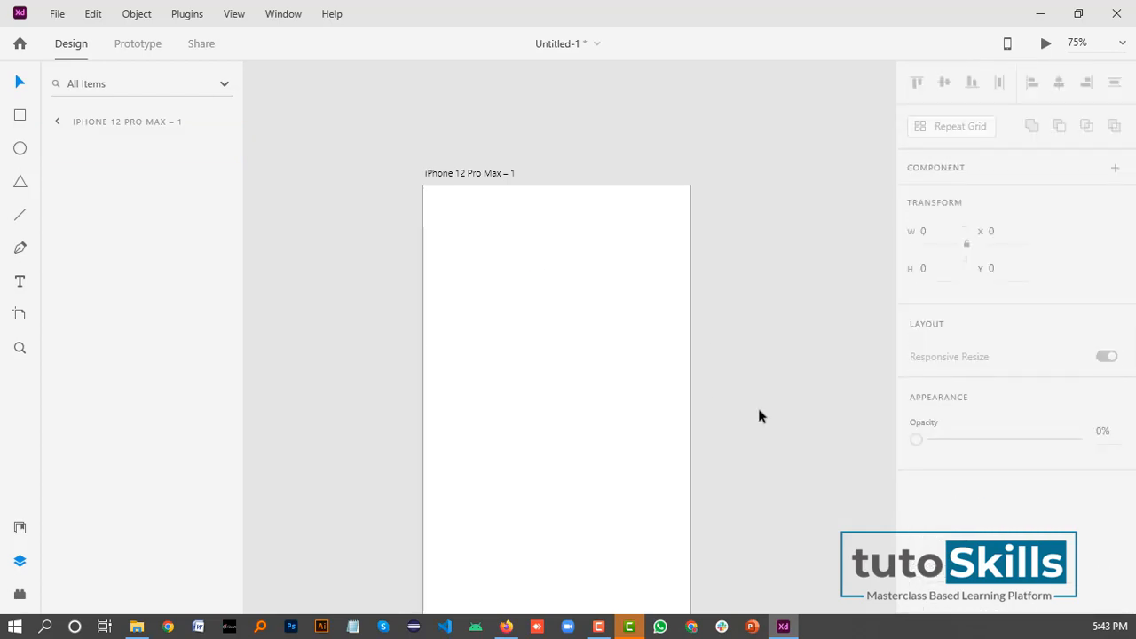
Draw an area text box about 354 by 345 in the artboard's upper part and enter "This is our text This is our new text"
left_click(19, 282)
left_click_drag(446, 221, 669, 438)
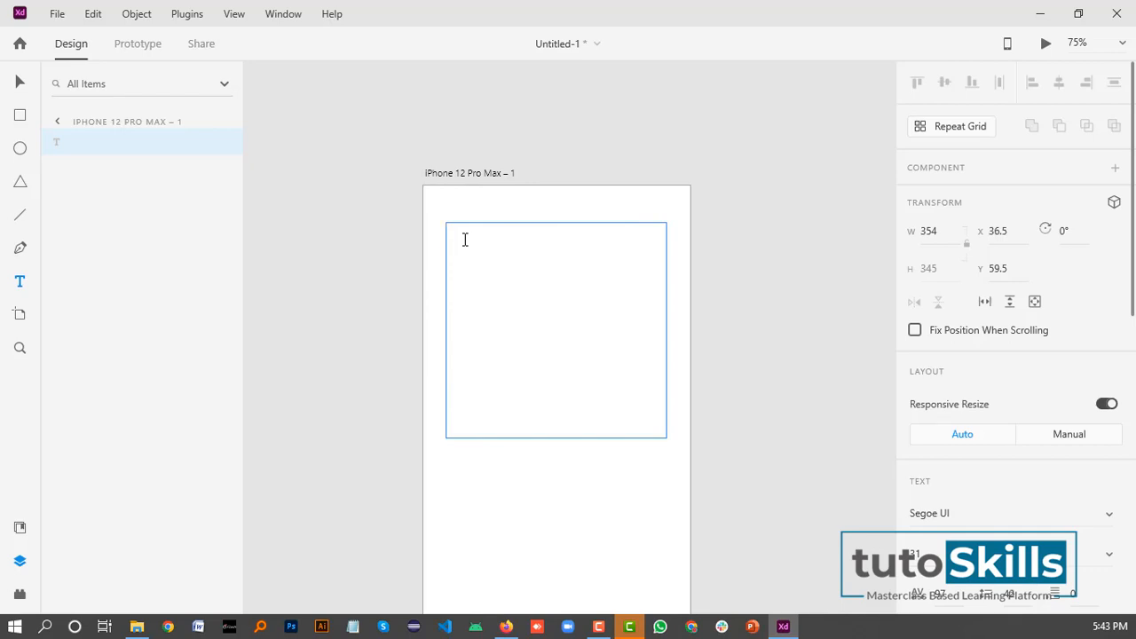
type("This is our text This is our new text")
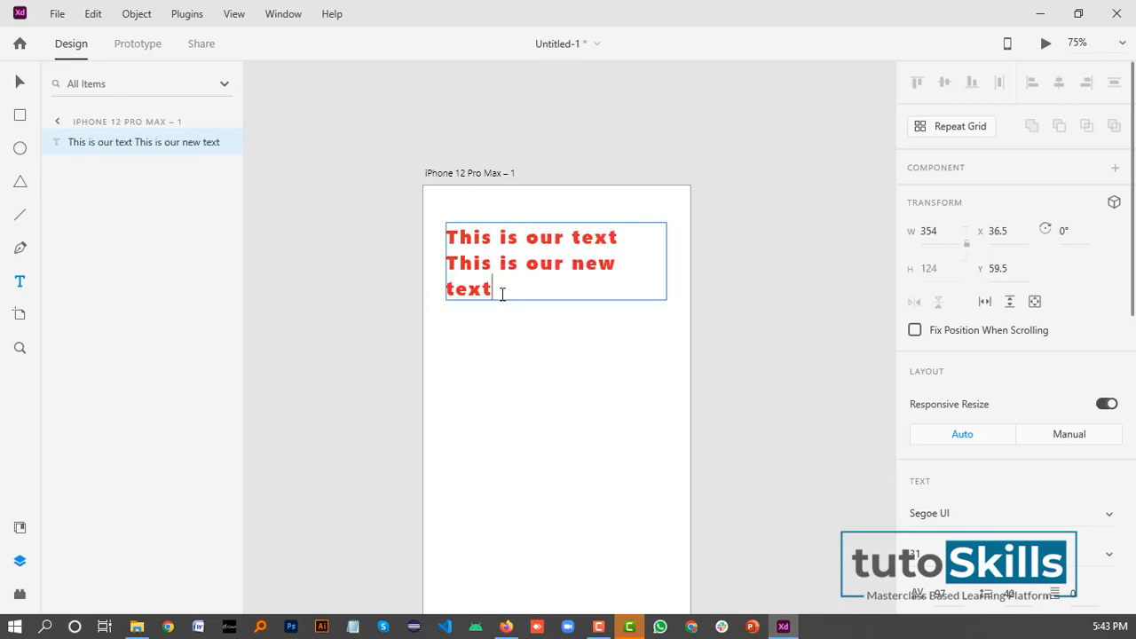
Select all the text in the box, try centre alignment and settle on right alignment
left_click_drag(507, 287, 438, 232)
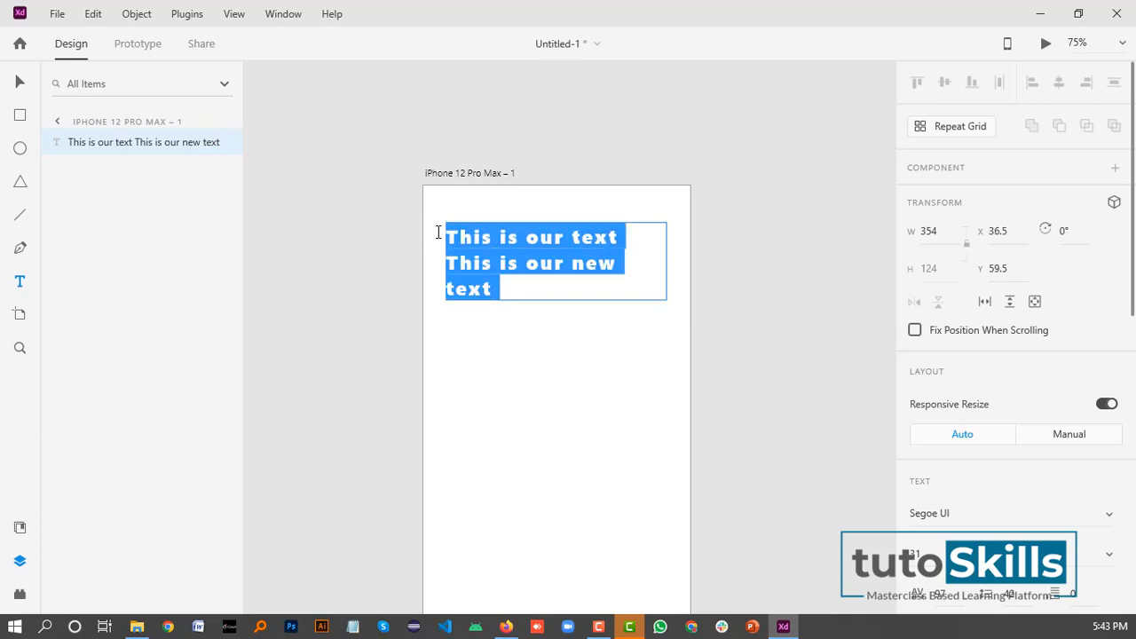
scroll(981, 432, "down", 3)
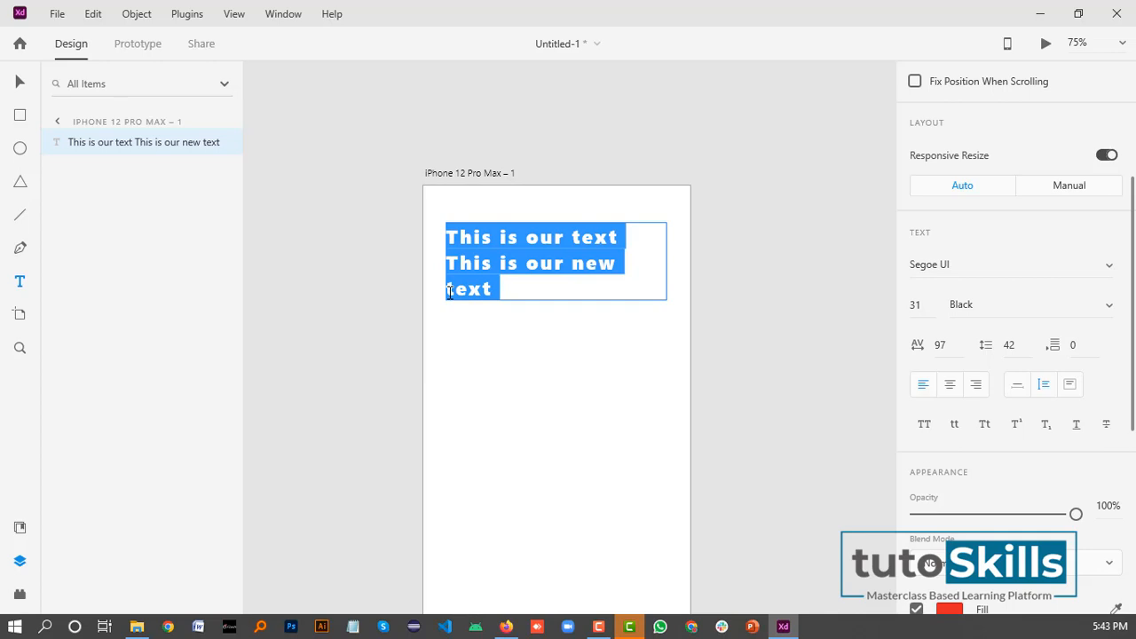
left_click(951, 385)
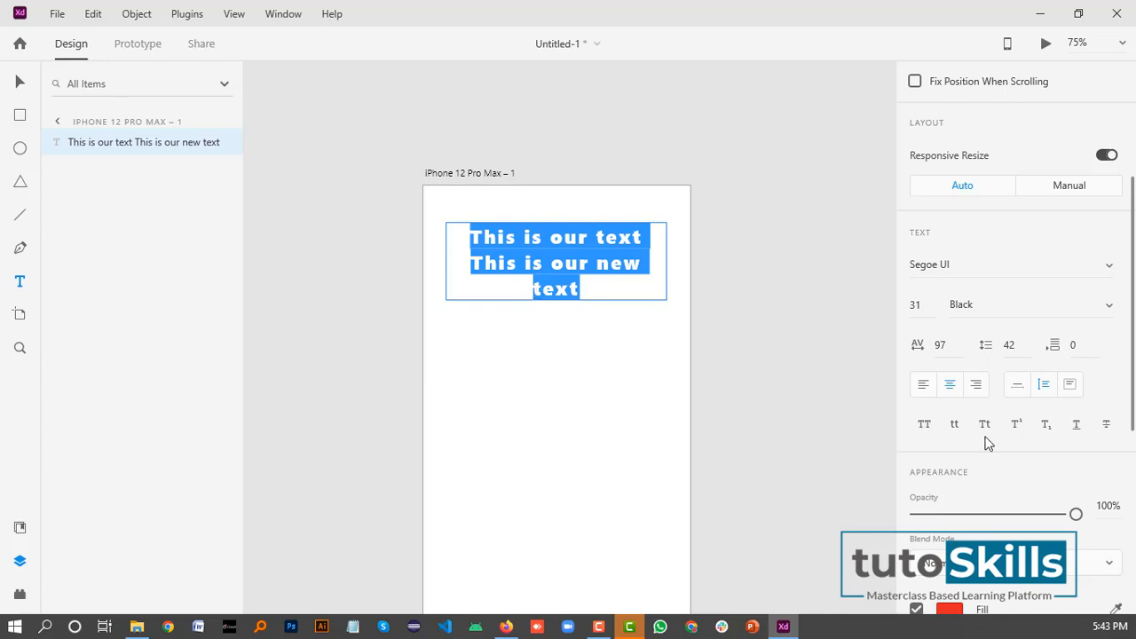
left_click(976, 384)
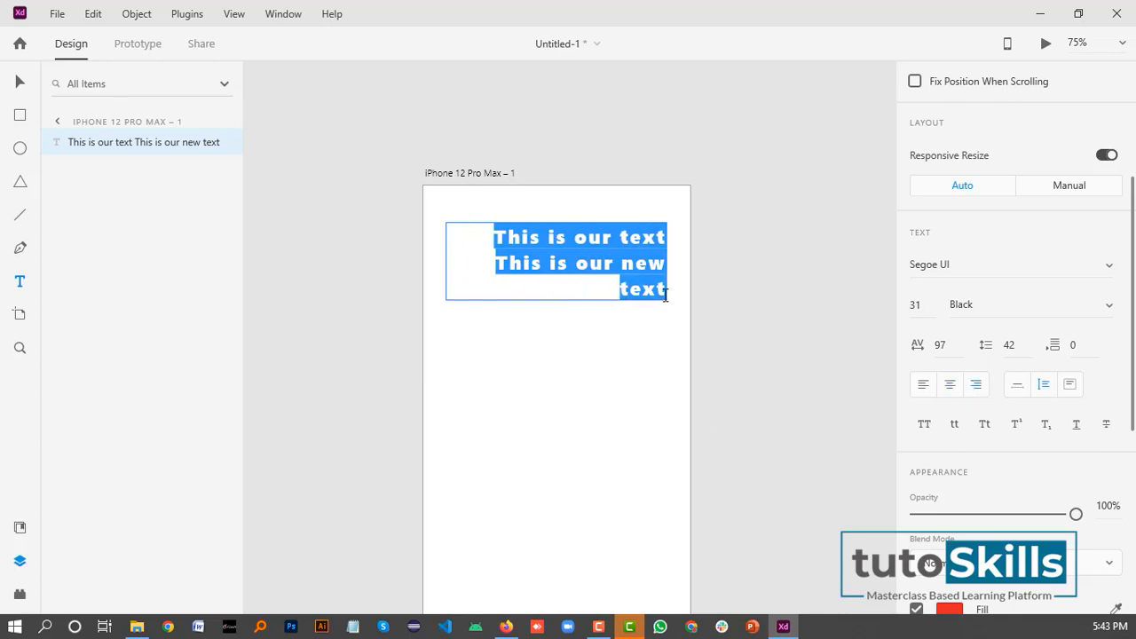
Switch the text box to Auto Width and scale the text up to size 33
left_click(1018, 387)
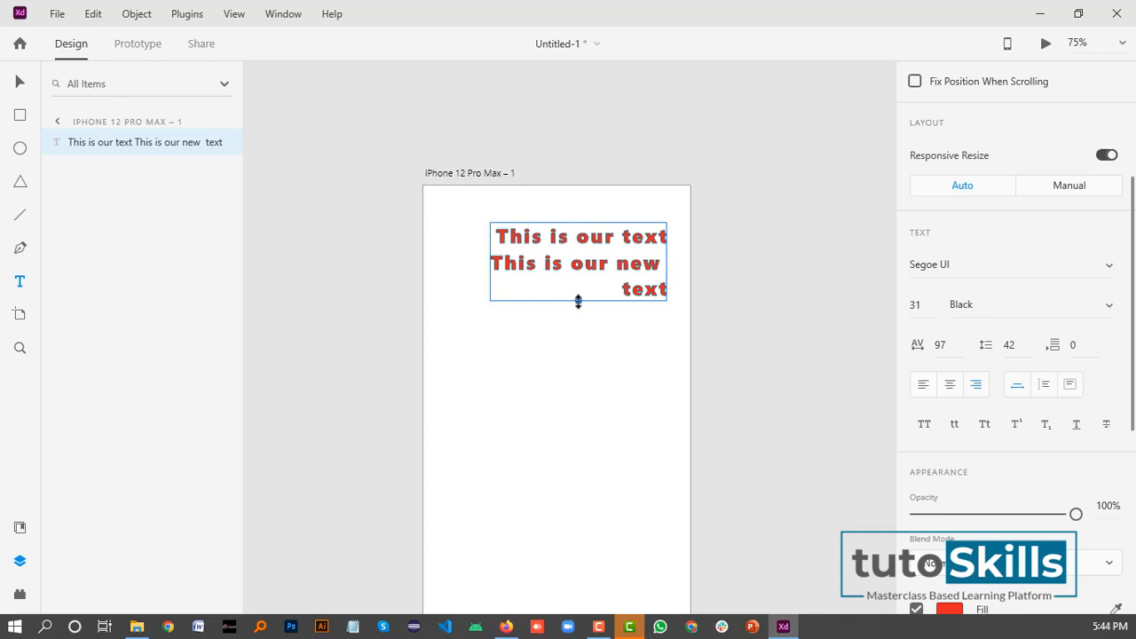
mouse_move(578, 307)
left_mouse_down()
mouse_move(576, 423)
mouse_move(569, 302)
mouse_move(573, 472)
mouse_move(565, 307)
left_mouse_up()
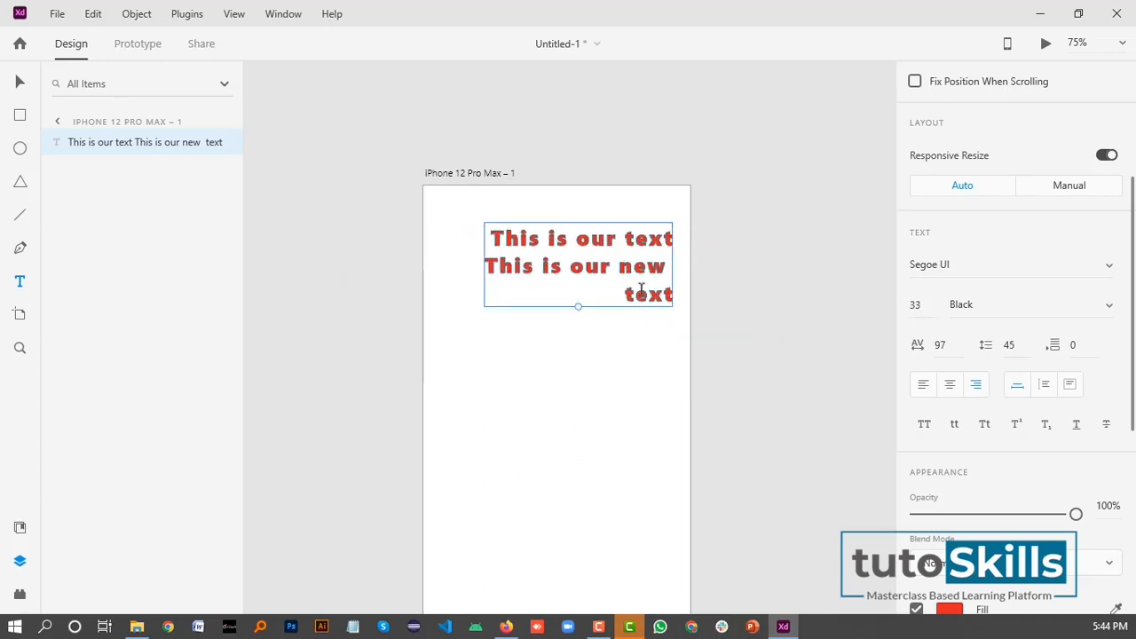
Switch the text box to Auto Height and widen it slightly on its left side
left_click(1045, 388)
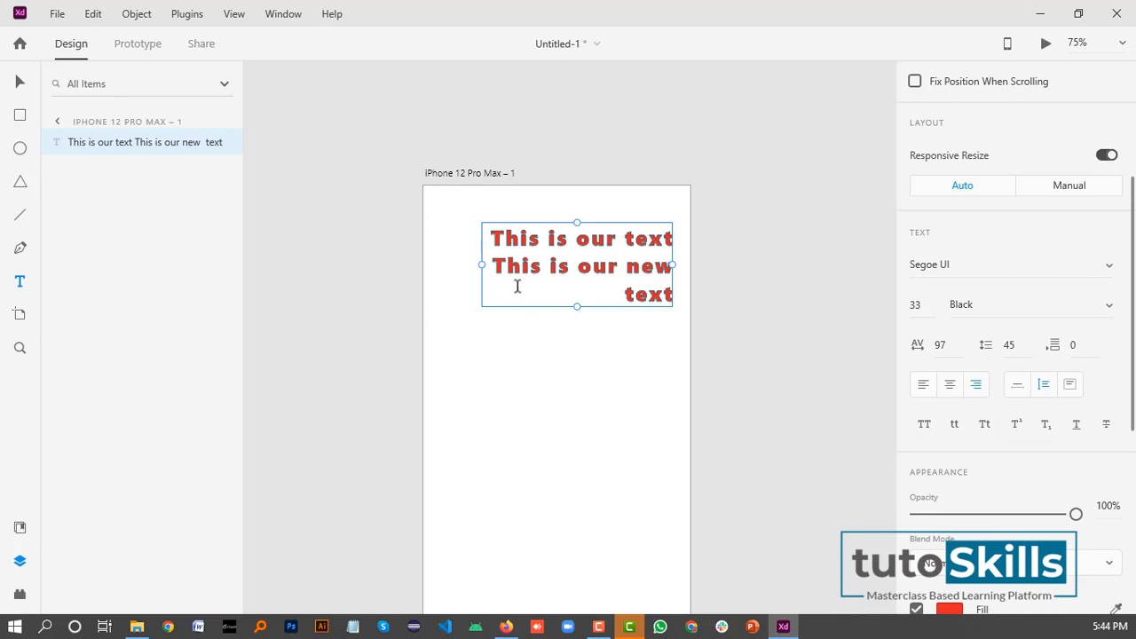
mouse_move(581, 308)
left_mouse_down()
mouse_move(581, 470)
mouse_move(589, 313)
left_mouse_up()
mouse_move(478, 267)
left_mouse_down()
mouse_move(418, 276)
mouse_move(475, 279)
mouse_move(469, 265)
mouse_move(432, 266)
mouse_move(468, 266)
left_mouse_up()
left_click(1046, 386)
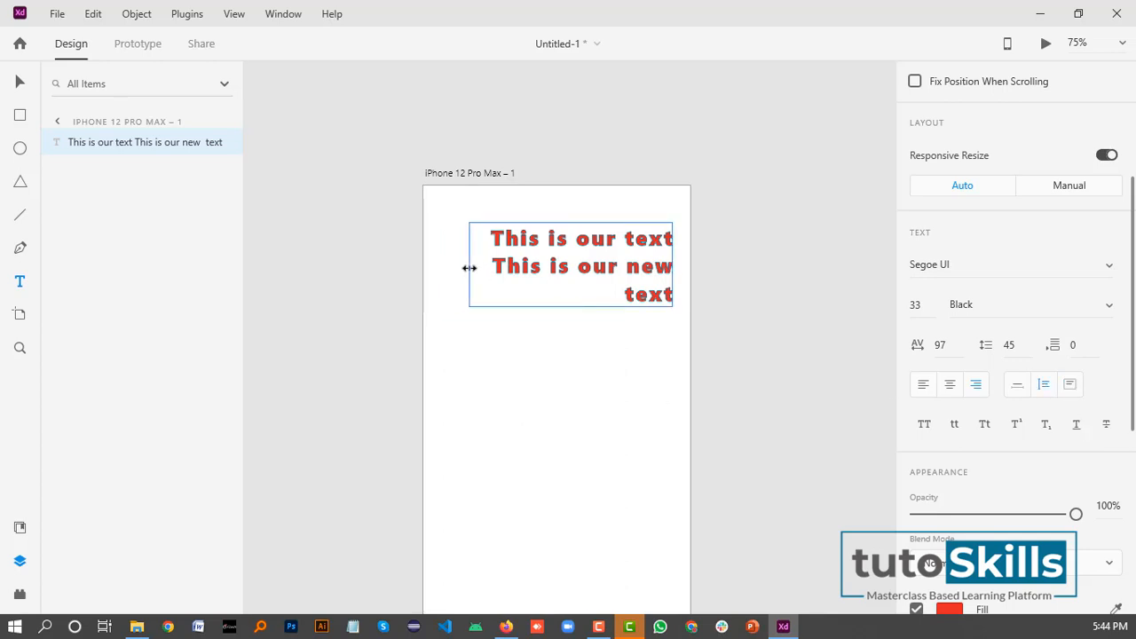
Switch the text box to Fixed Size, narrow it from its left side so the lines rewrap, and extend its bottom edge downward
left_click(1070, 388)
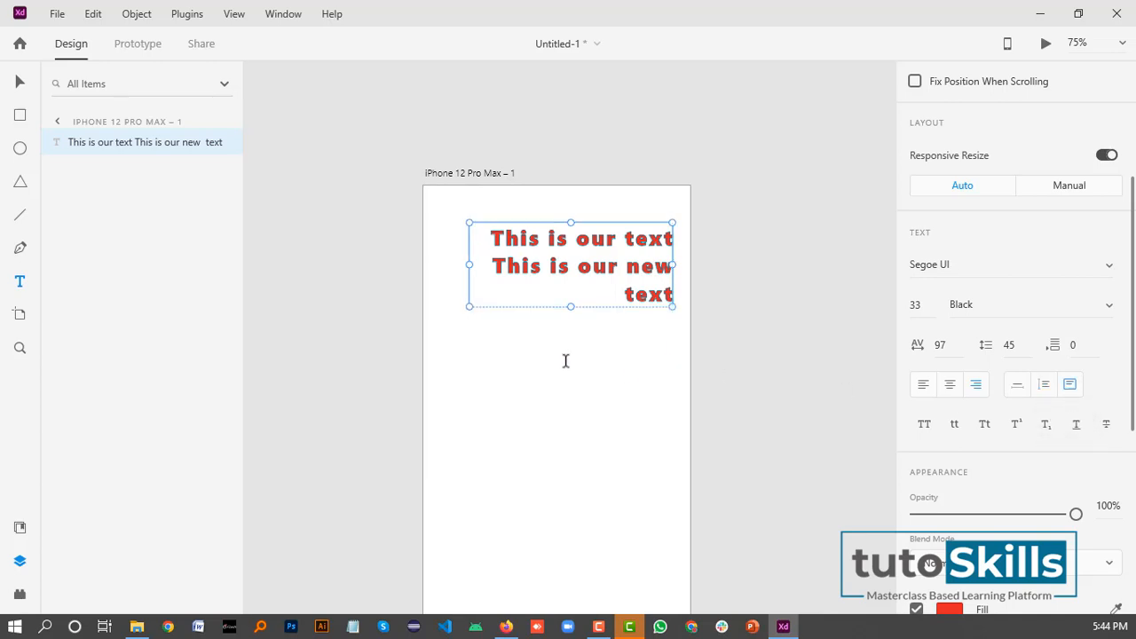
left_click_drag(570, 306, 572, 380)
left_click_drag(467, 303, 492, 305)
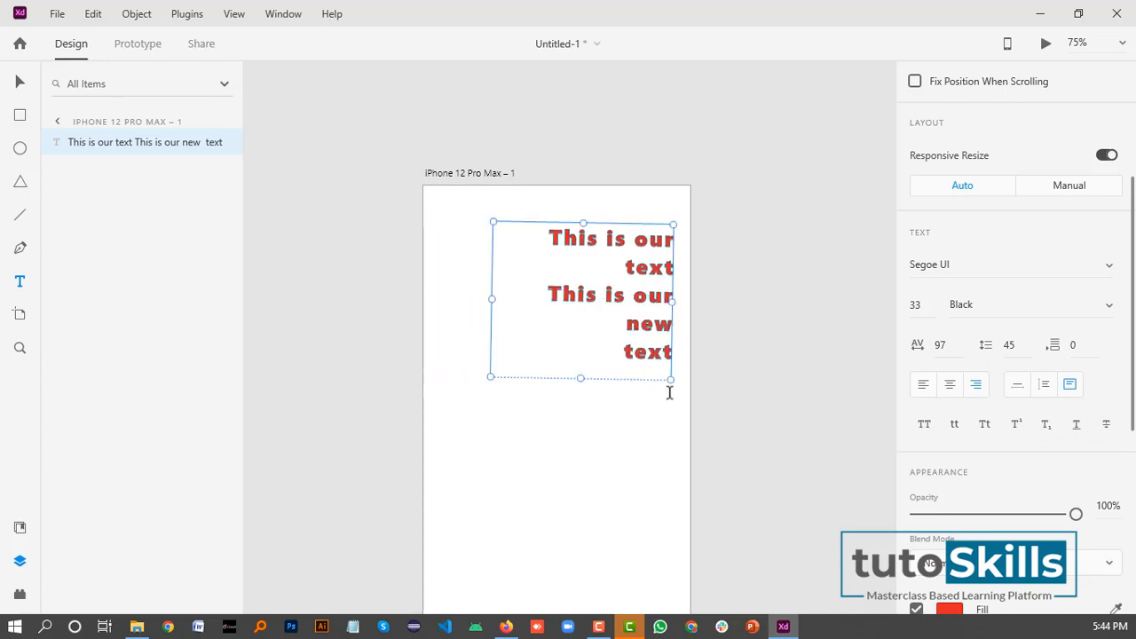
left_click_drag(580, 380, 563, 419)
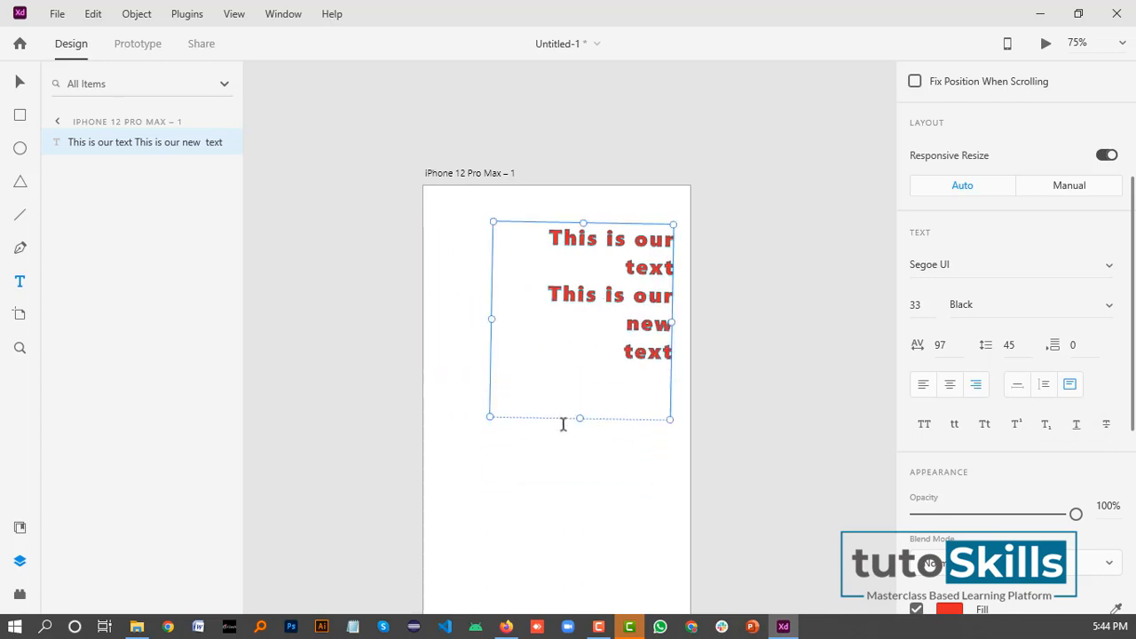